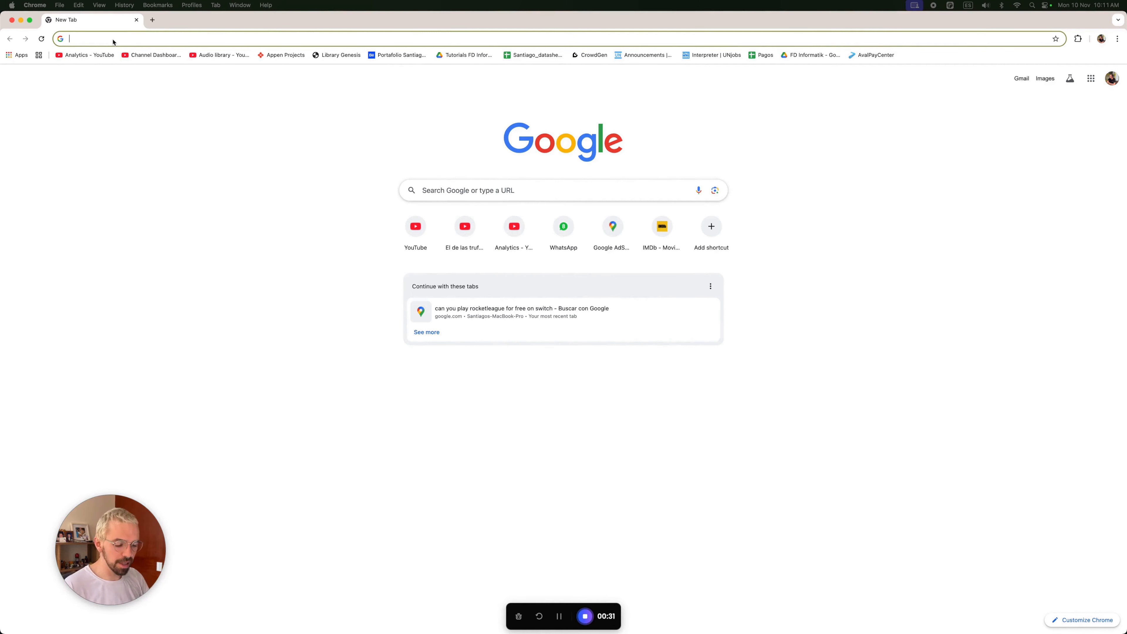
Go to imdb.com and browse from the home page to the "His, Hers & Ours" title page
type("imdb.com")
key("Return")
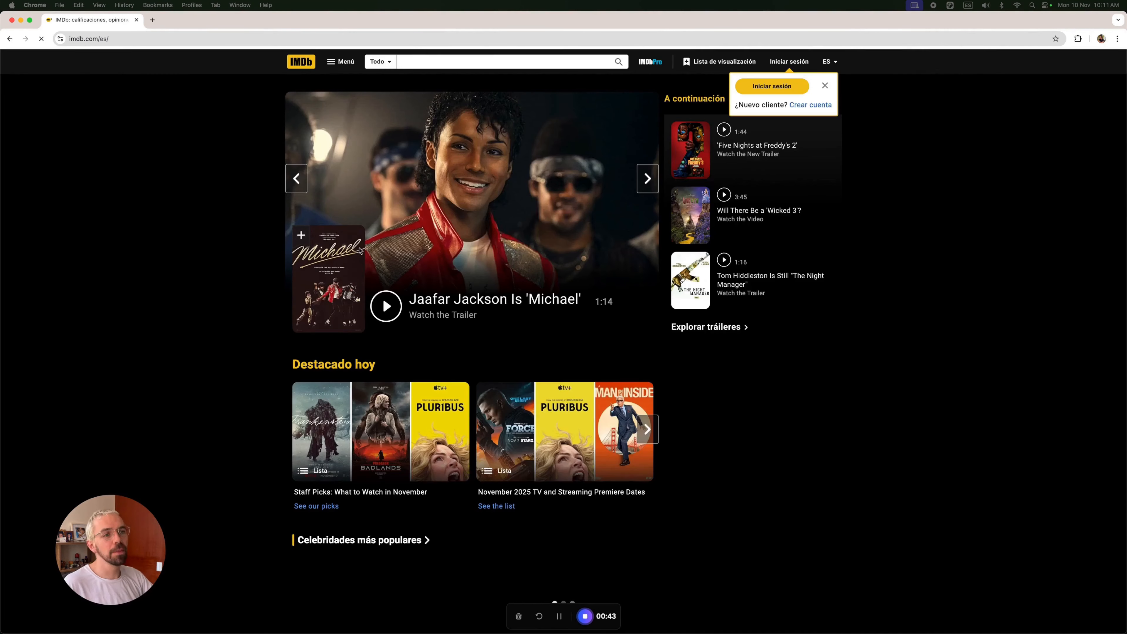
scroll(318, 257, "down", 10)
scroll(318, 257, "down", 5)
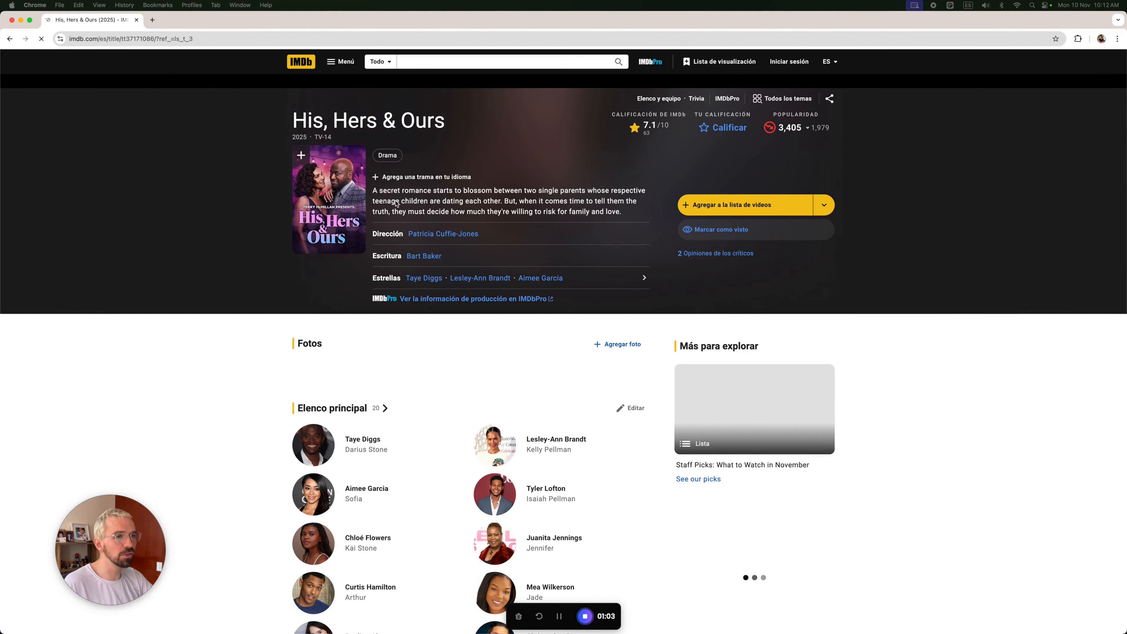
Read the plot summary of "His, Hers & Ours" and look through its main cast and user ratings
left_click_drag(374, 190, 596, 211)
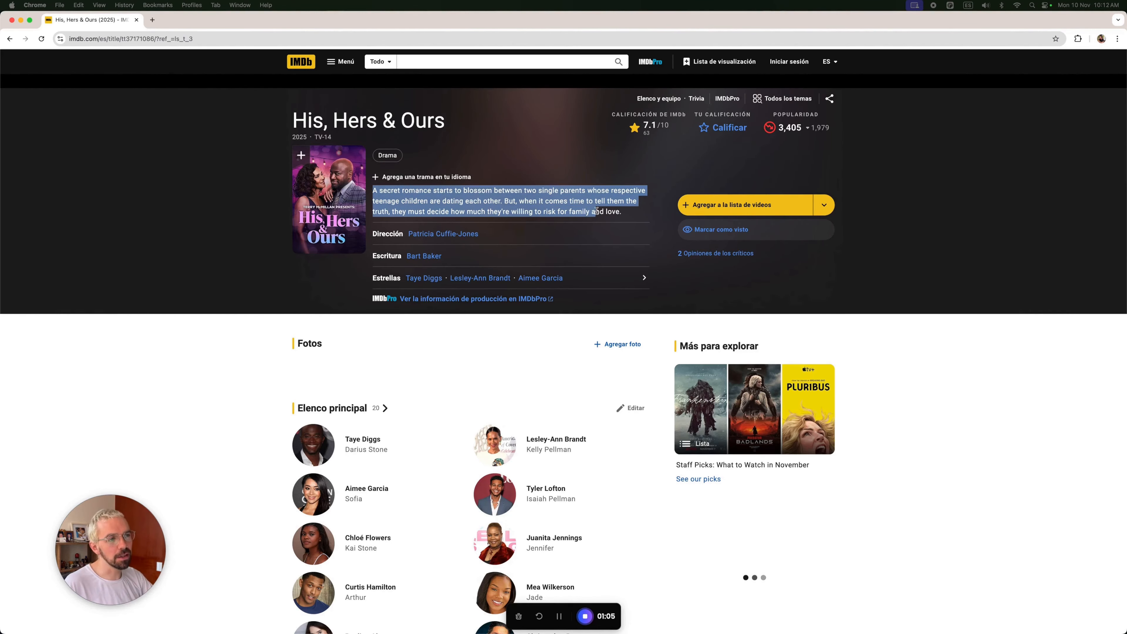
left_click(548, 202)
scroll(564, 235, "down", 10)
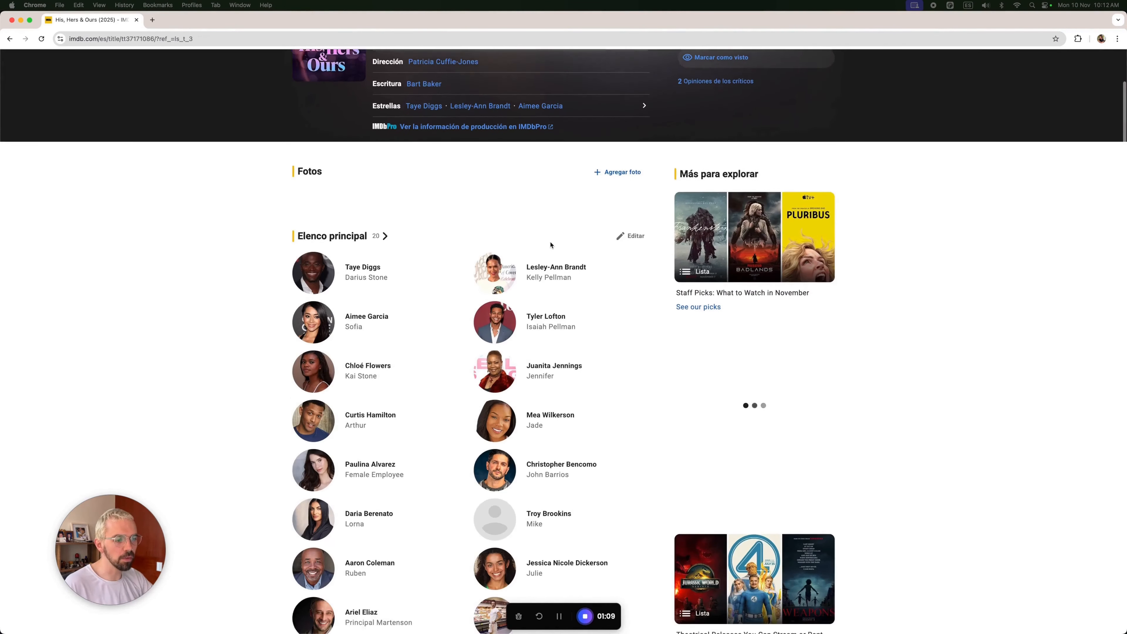
scroll(479, 374, "down", 3)
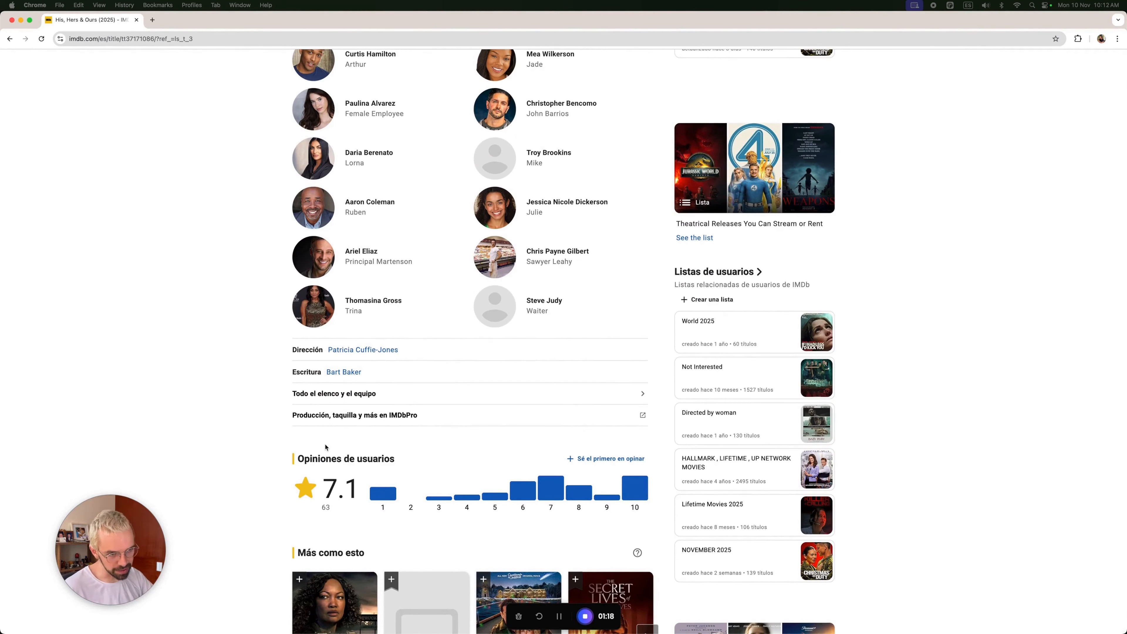
scroll(325, 447, "down", 2)
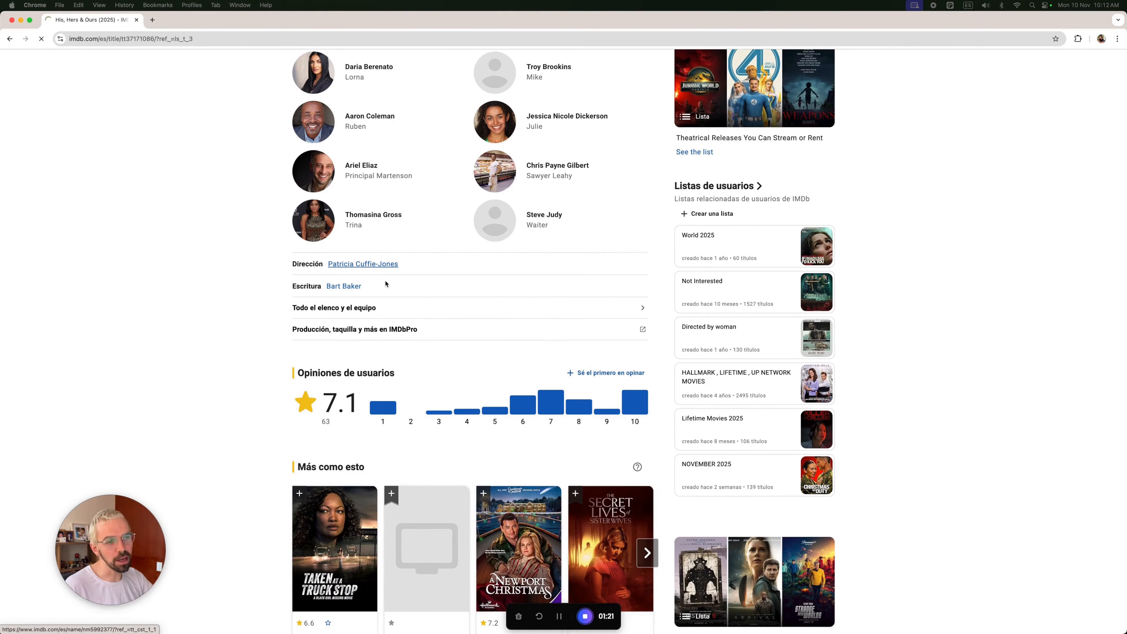
Open the film director's page, look through the directing credits, and stop the screen recording
left_click(382, 264)
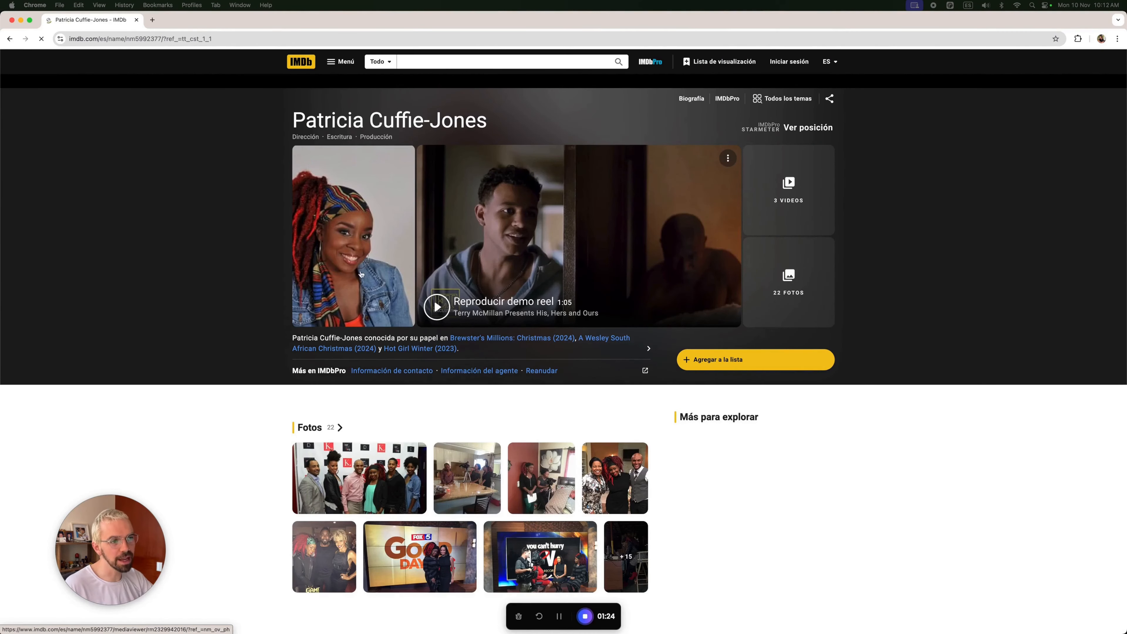
scroll(460, 357, "down", 10)
scroll(460, 357, "down", 6)
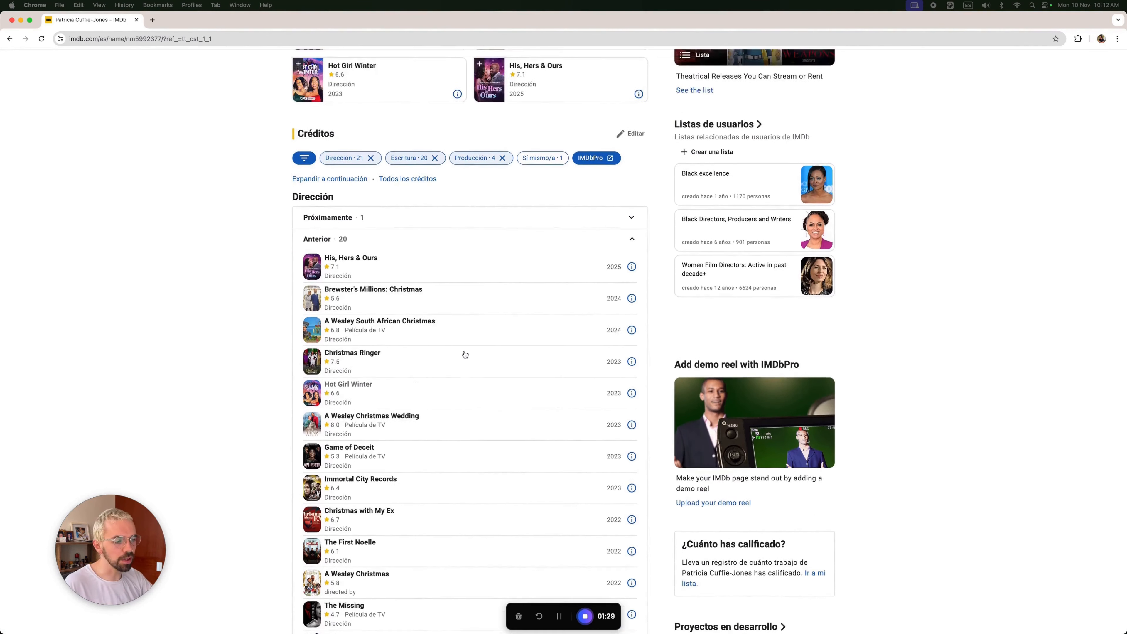
scroll(465, 354, "up", 15)
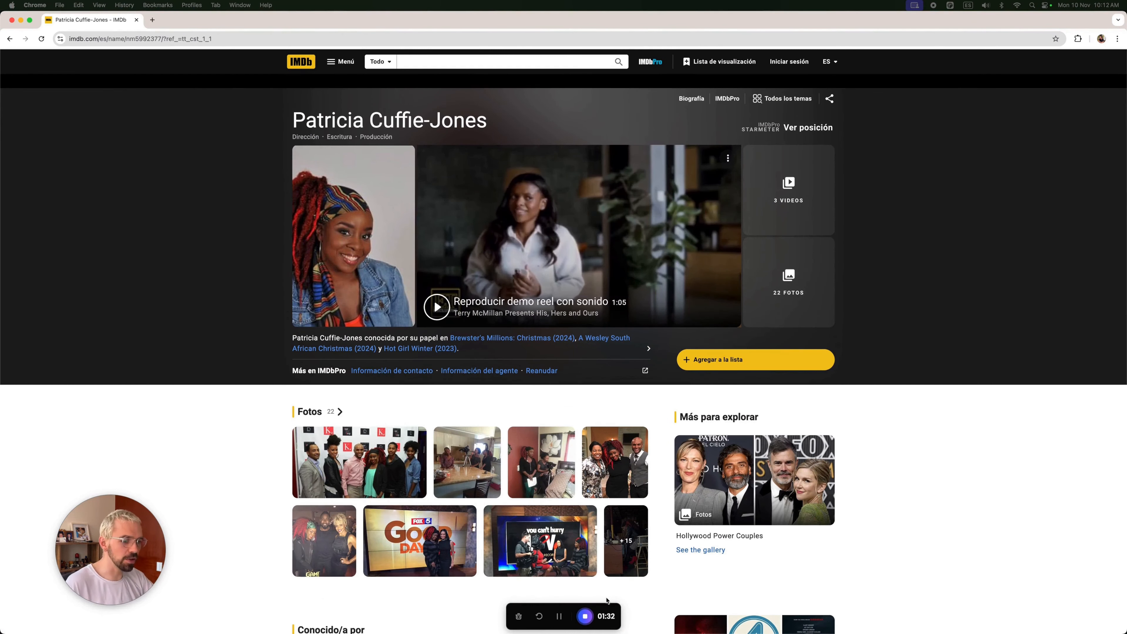
left_click(585, 616)
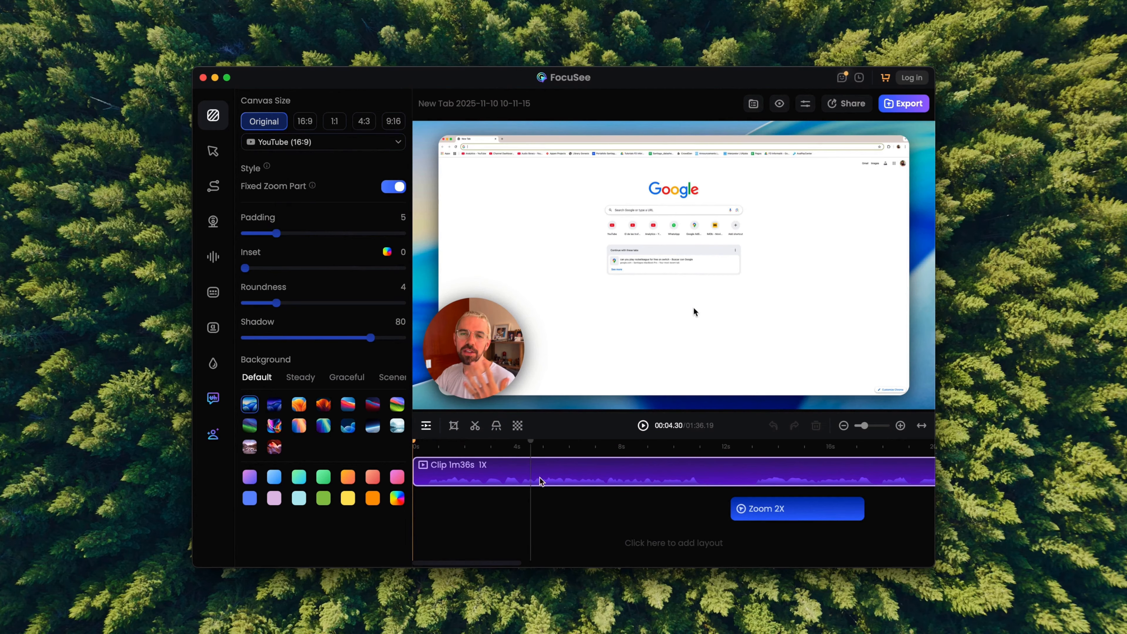
Preview the automatic Zoom 2X effect at the beginning of the recorded clip
left_click(464, 445)
left_click_drag(474, 442, 728, 465)
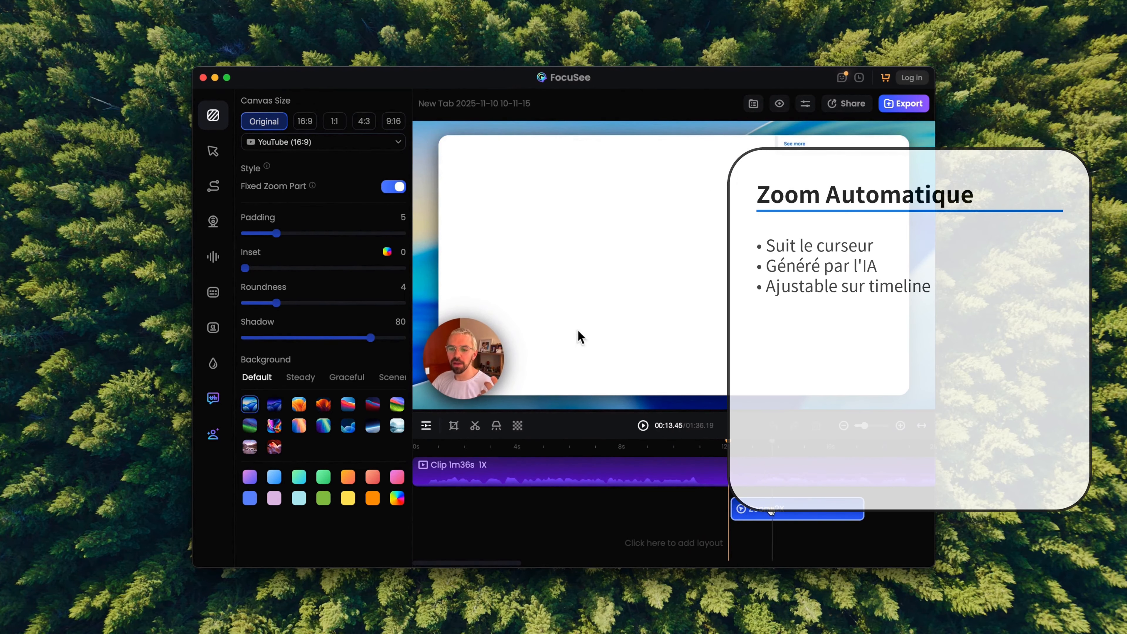
left_click(738, 442)
left_click_drag(740, 442, 866, 455)
left_click(788, 443)
Shorten the first Zoom 2X segment on the timeline so it ends at about 16.6 s
scroll(866, 459, "right", 2)
scroll(843, 466, "right", 4)
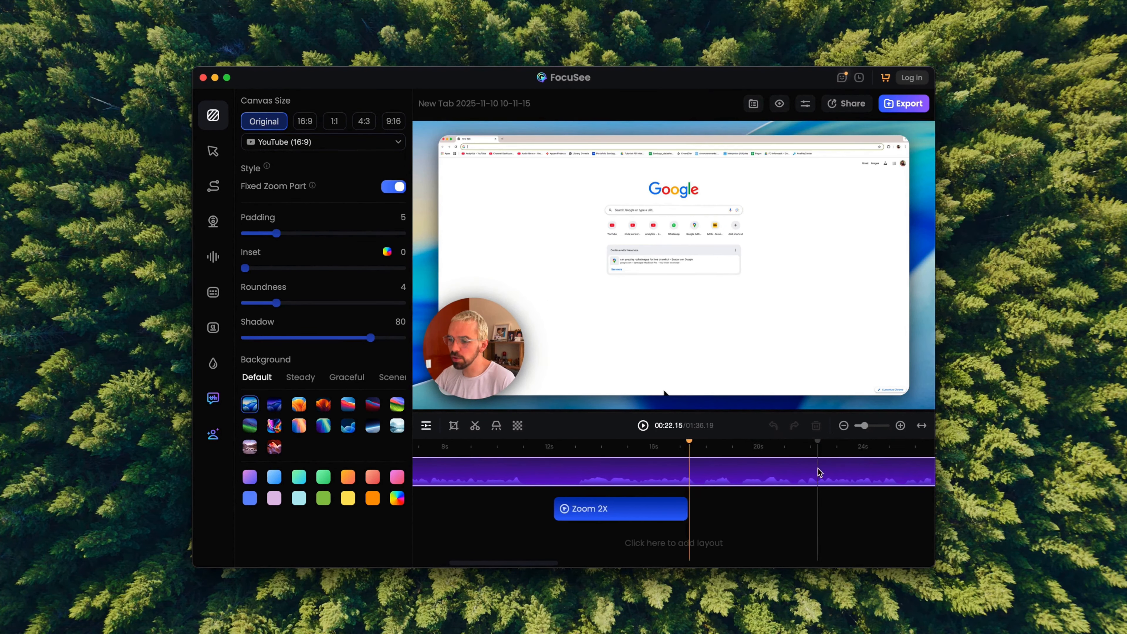
left_click_drag(603, 508, 582, 515)
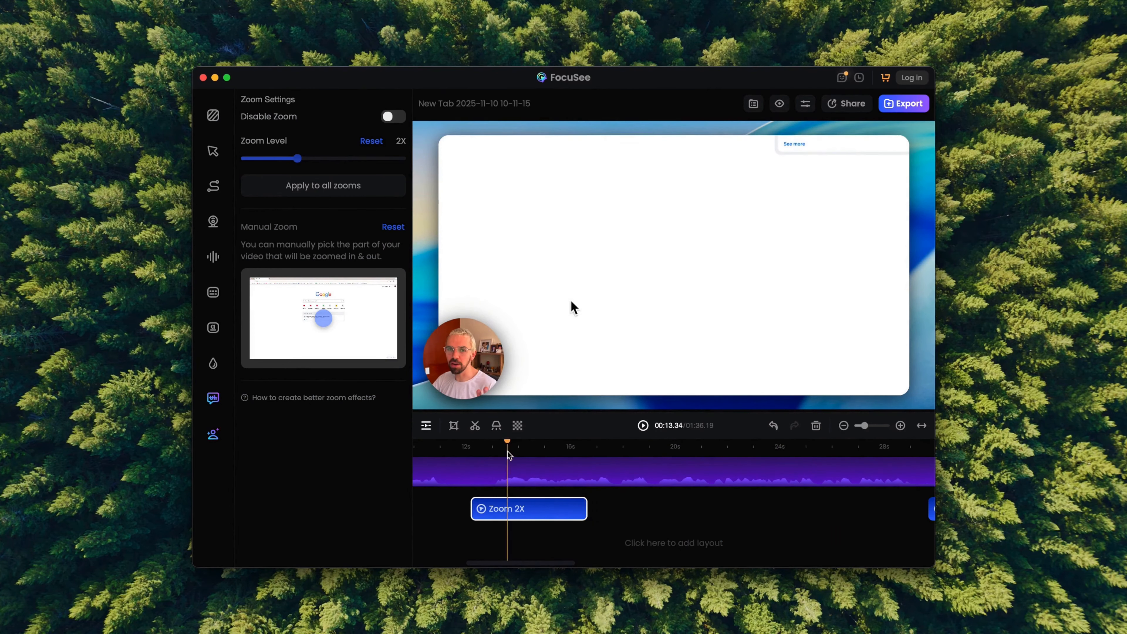
Add a zoom segment at about 22 s on the timeline and delete it again
scroll(555, 510, "right", 3)
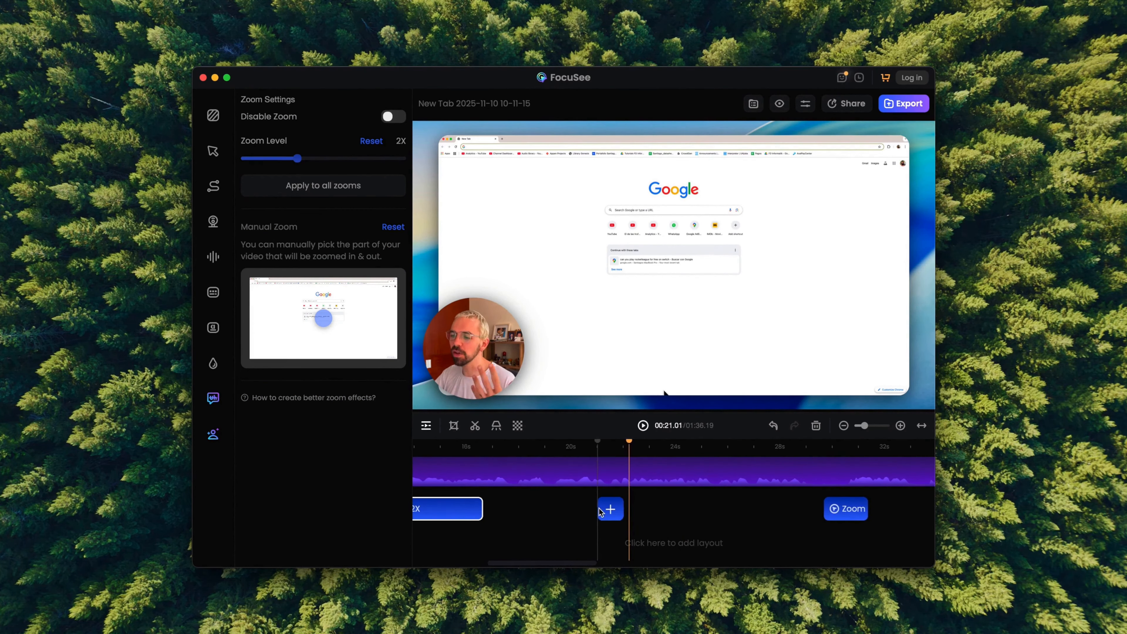
left_click(628, 514)
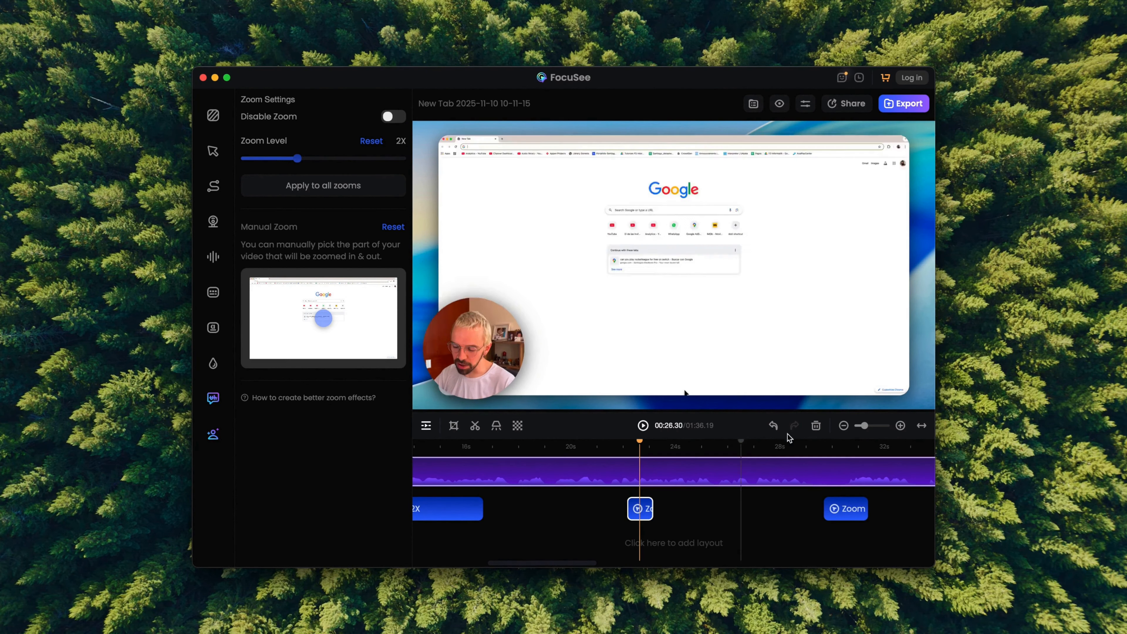
key("Delete")
Preview the remaining automatic zoom segments along the clip and return to the start of the timeline
scroll(675, 495, "right", 2)
scroll(672, 491, "right", 2)
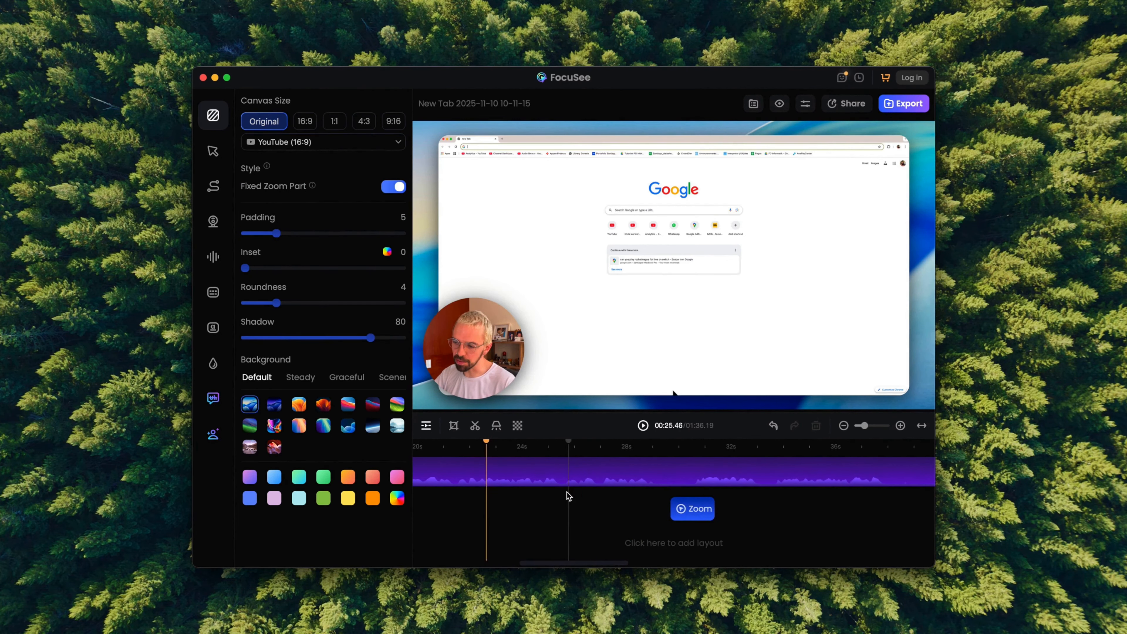
left_click_drag(486, 442, 832, 476)
scroll(830, 482, "right", 10)
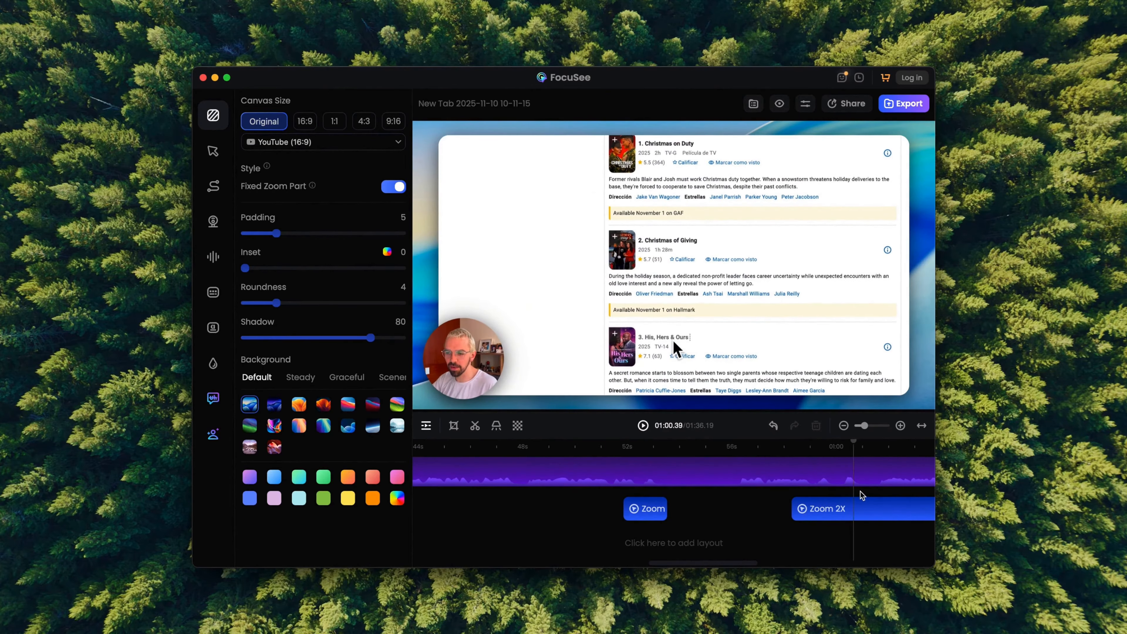
scroll(821, 492, "right", 3)
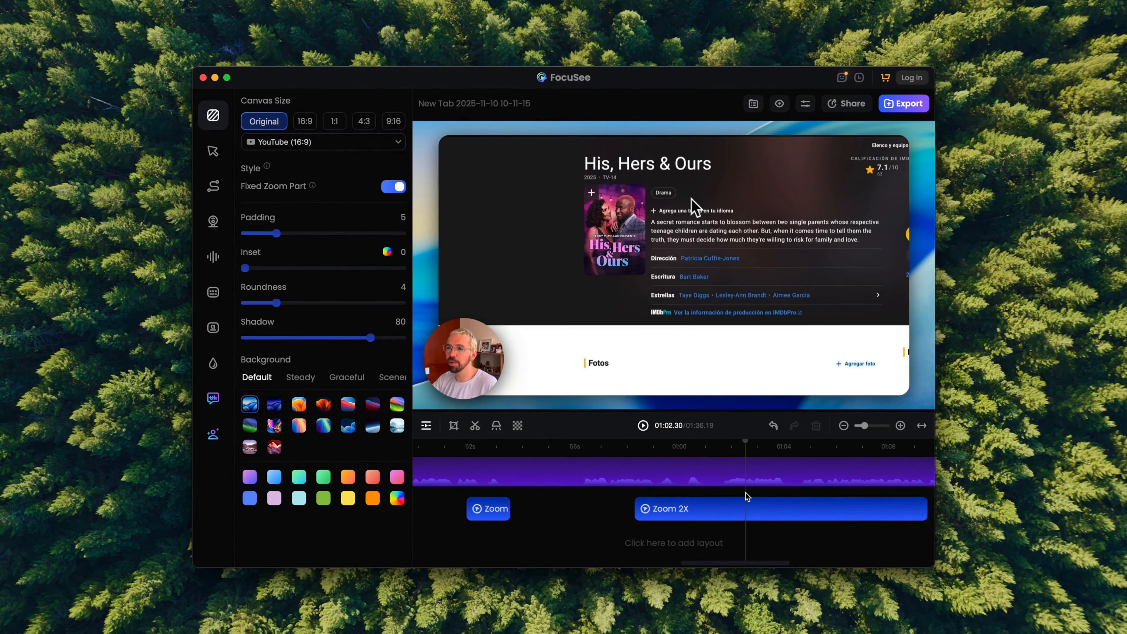
scroll(745, 492, "right", 2)
scroll(763, 492, "left", 15)
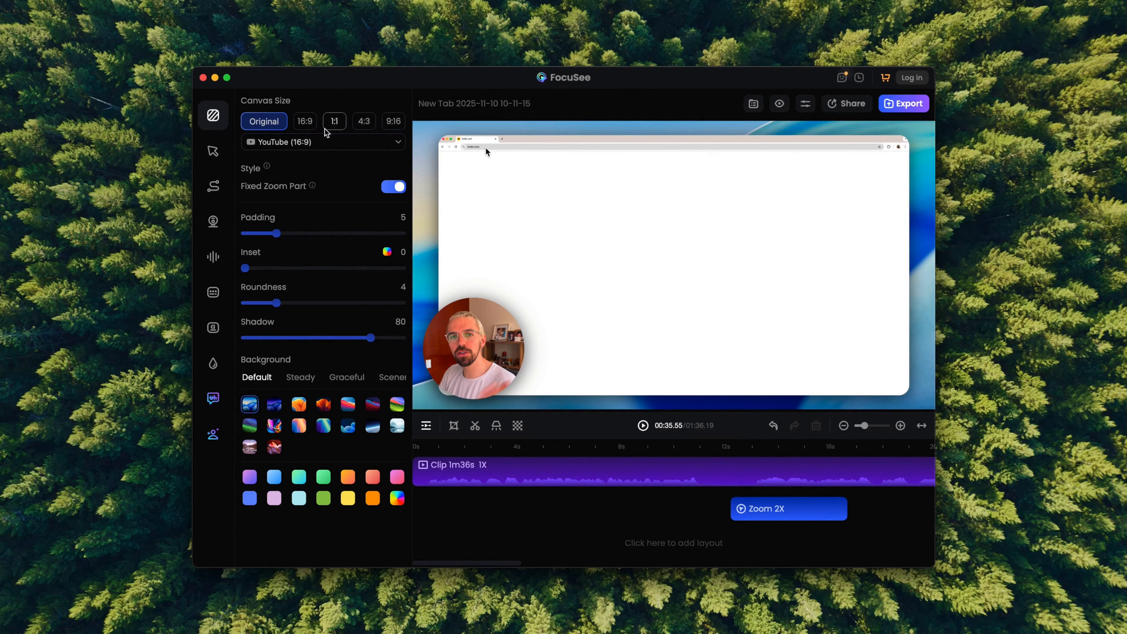
Try the 16:9, 1:1, 4:3 and 9:16 canvas sizes on the video
left_click(310, 127)
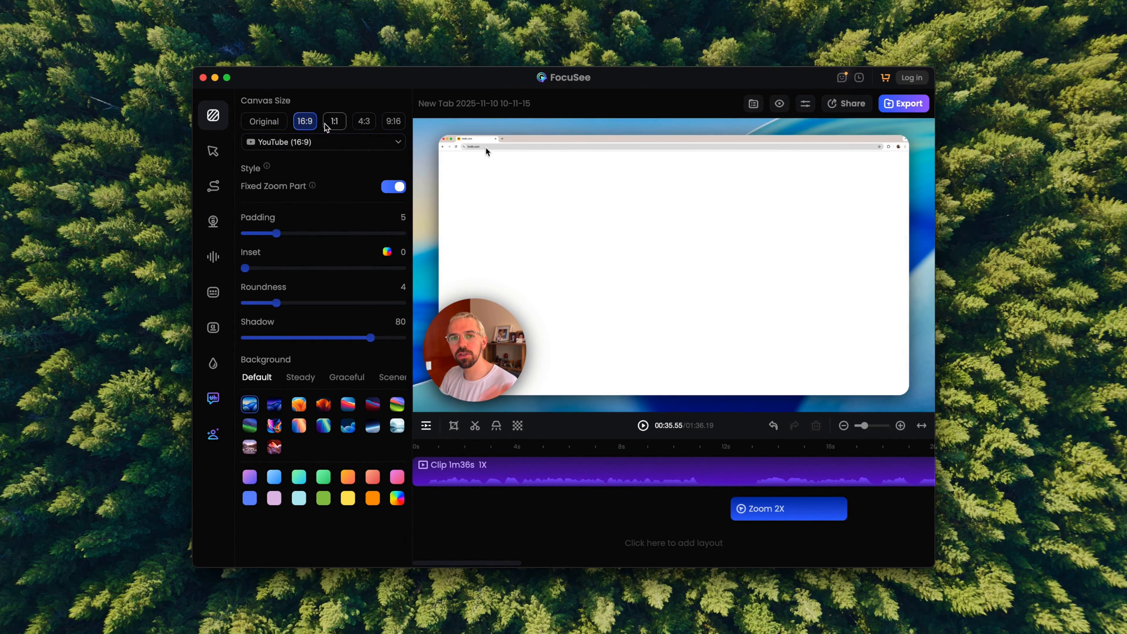
left_click(333, 124)
left_click(365, 126)
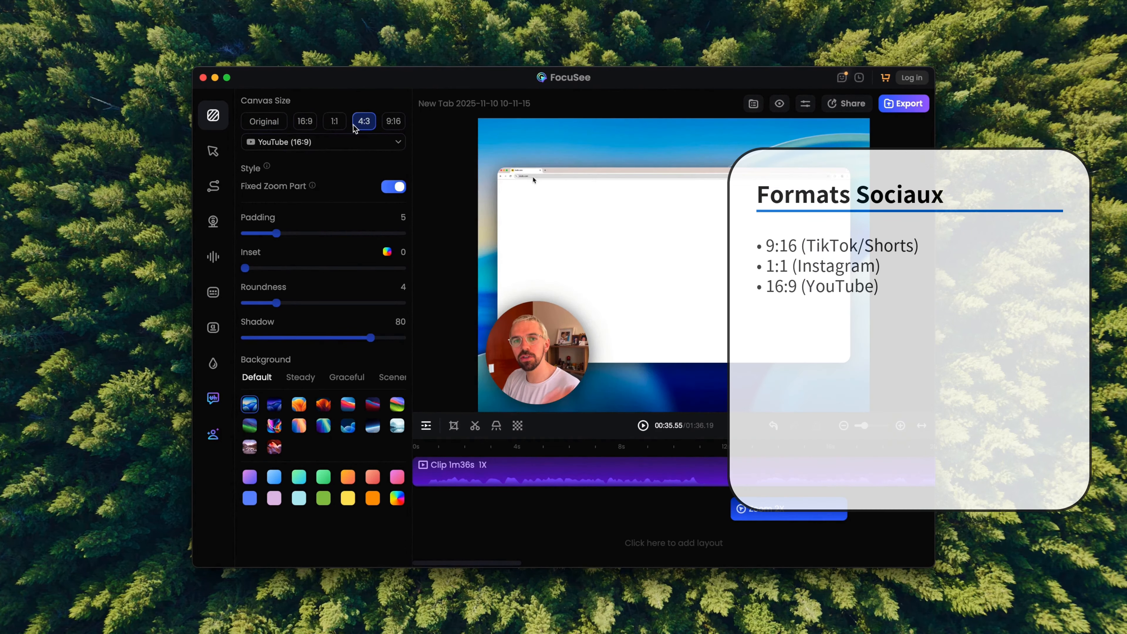
left_click(335, 125)
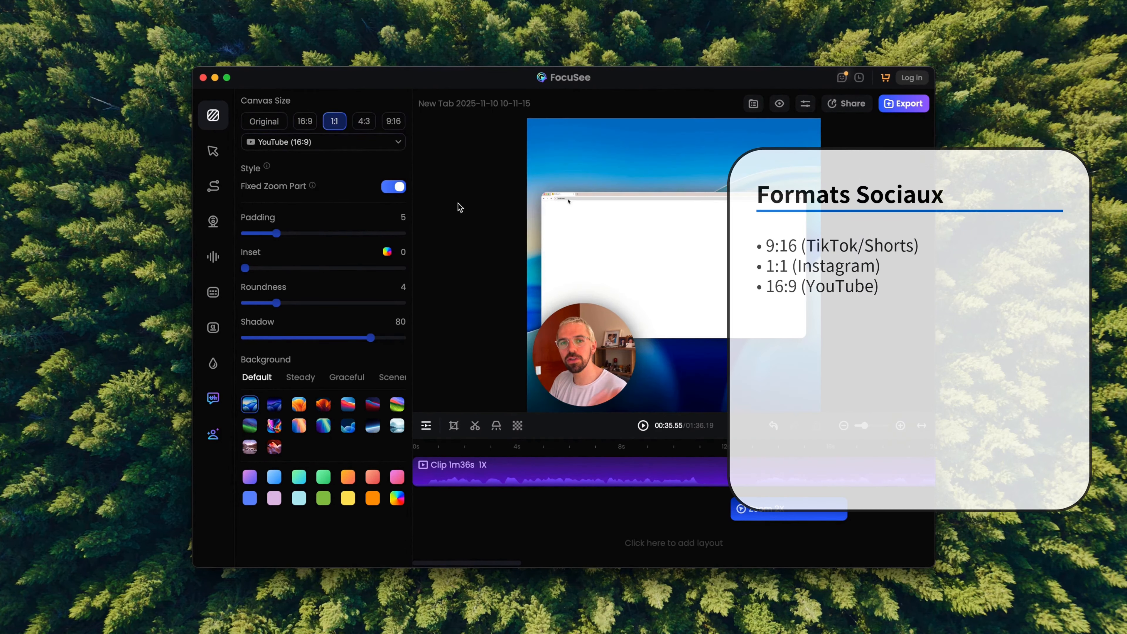
left_click(394, 122)
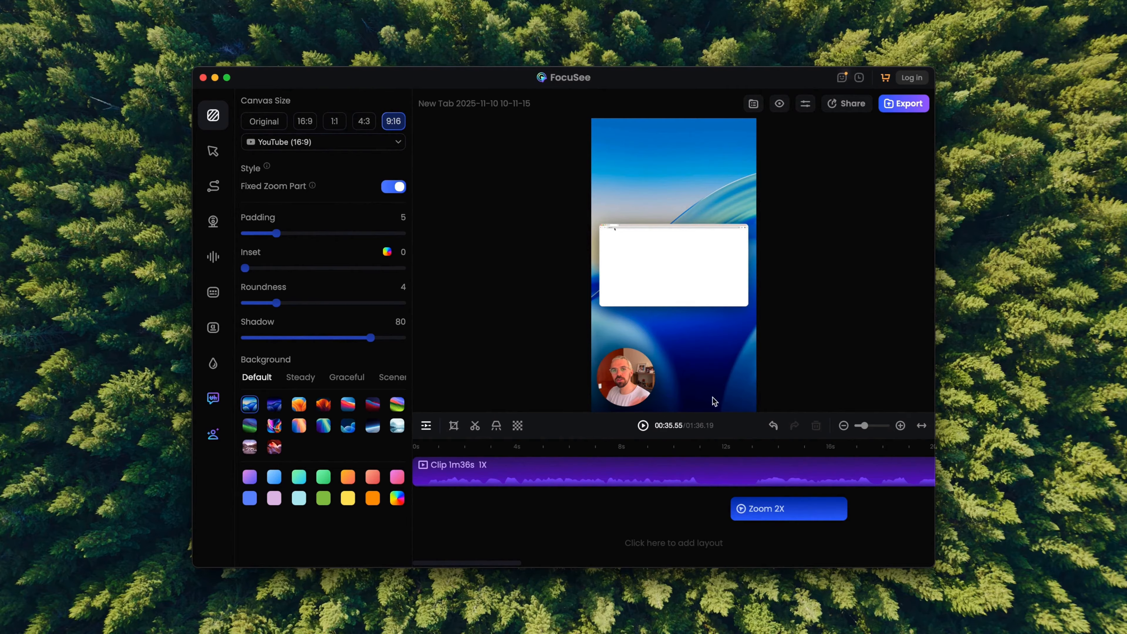
Reset the canvas to Original and apply the YouTube (16:9) size preset
left_click(264, 122)
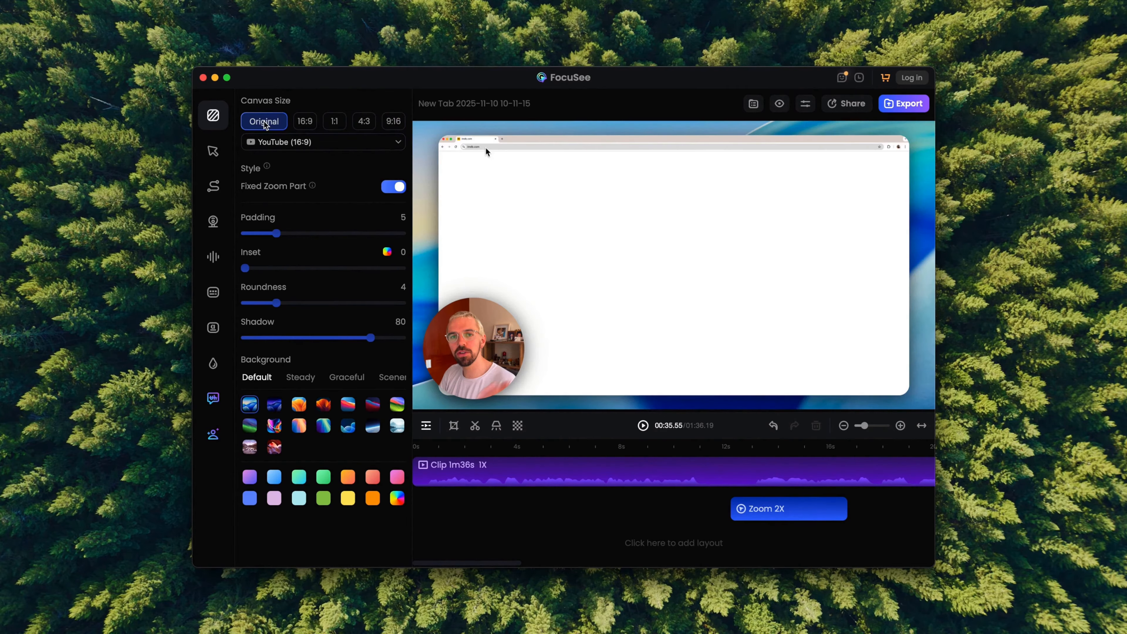
left_click(319, 144)
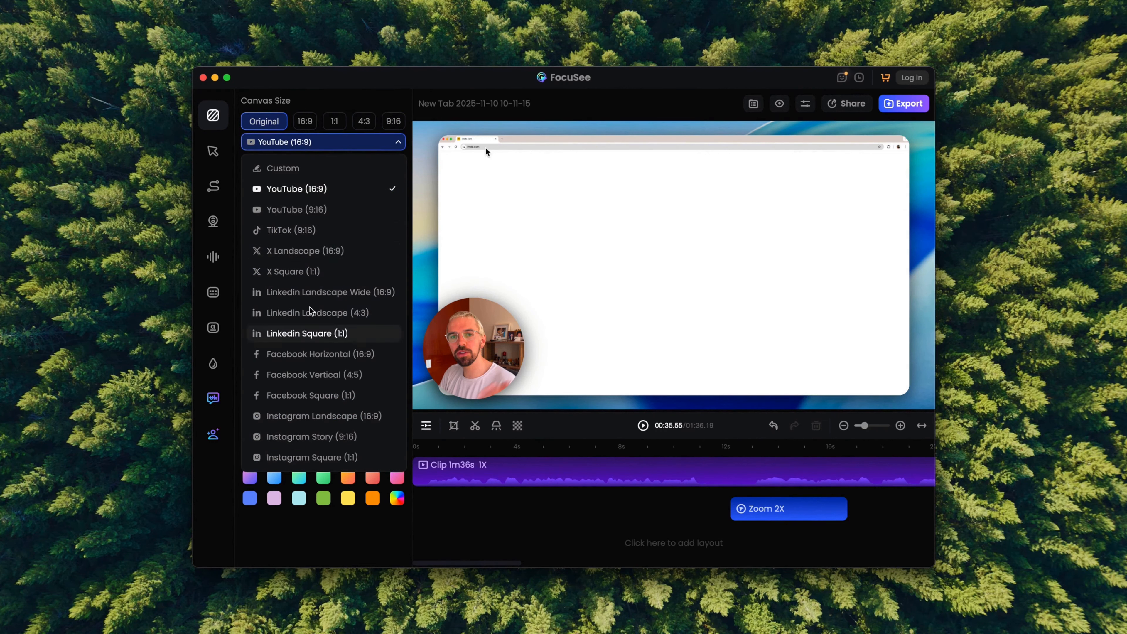
left_click(317, 255)
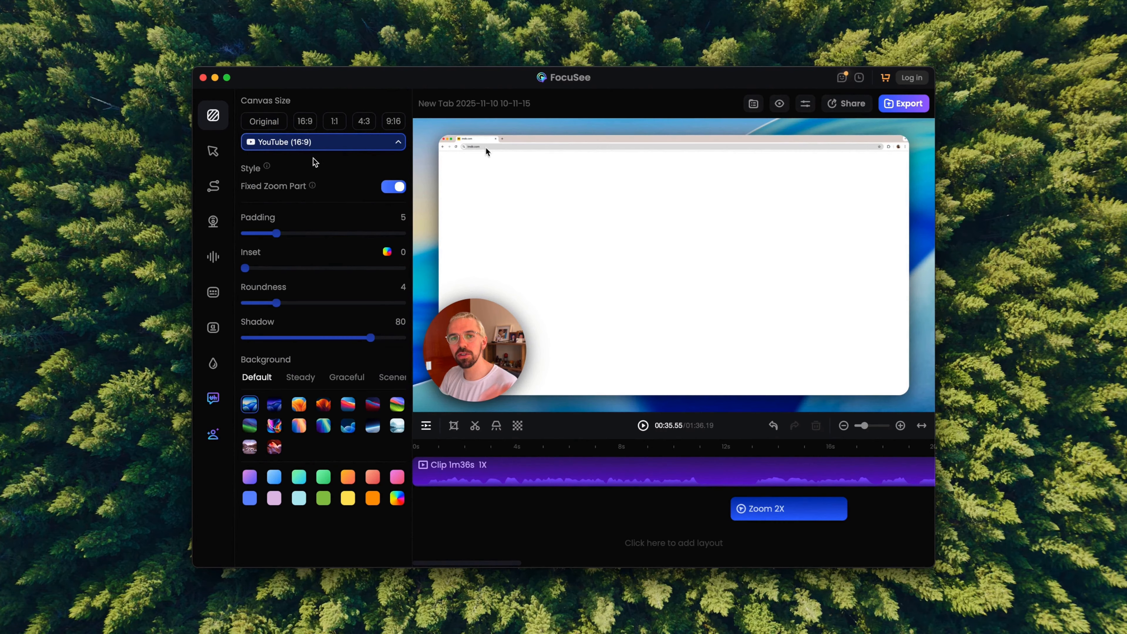
Set the video frame's style to padding 6, inset 14, roundness 3 and shadow 30
mouse_move(276, 233)
left_mouse_down()
mouse_move(336, 235)
mouse_move(260, 238)
mouse_move(350, 238)
mouse_move(280, 233)
left_mouse_up()
left_click_drag(245, 267, 303, 268)
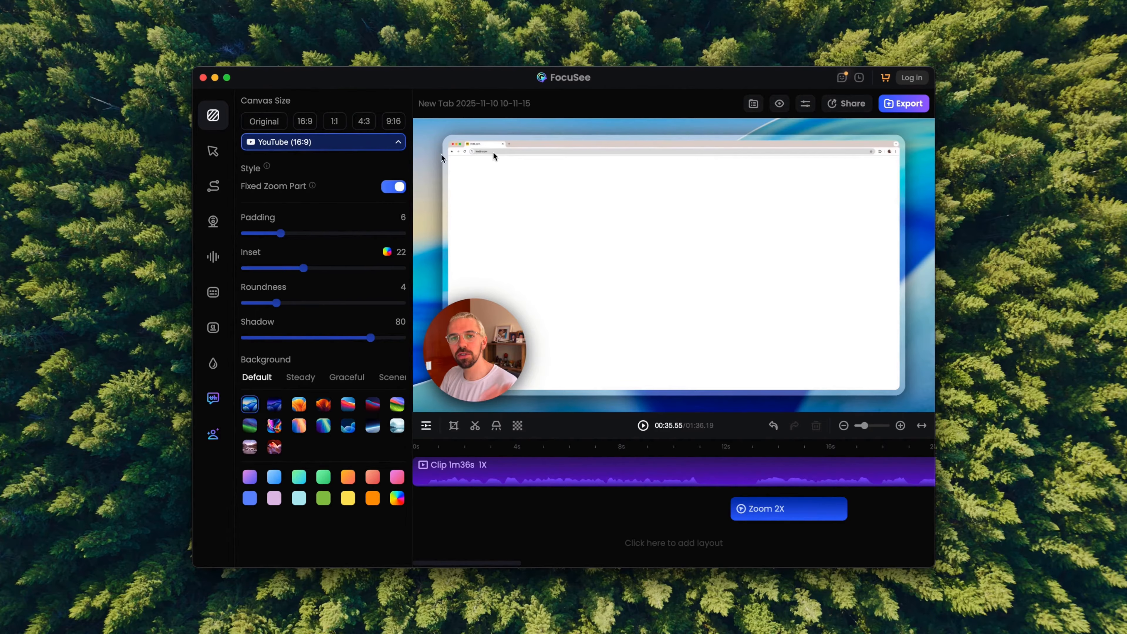
left_click_drag(303, 268, 266, 304)
mouse_move(370, 337)
left_mouse_down()
mouse_move(306, 338)
mouse_move(348, 338)
left_mouse_up()
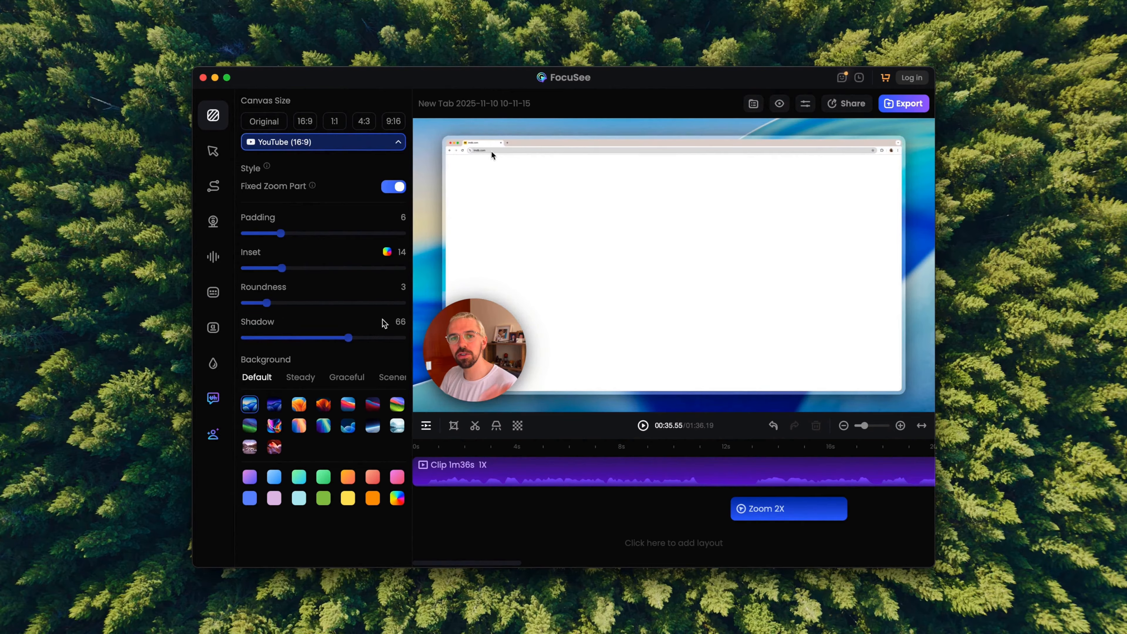
left_click_drag(353, 339, 292, 346)
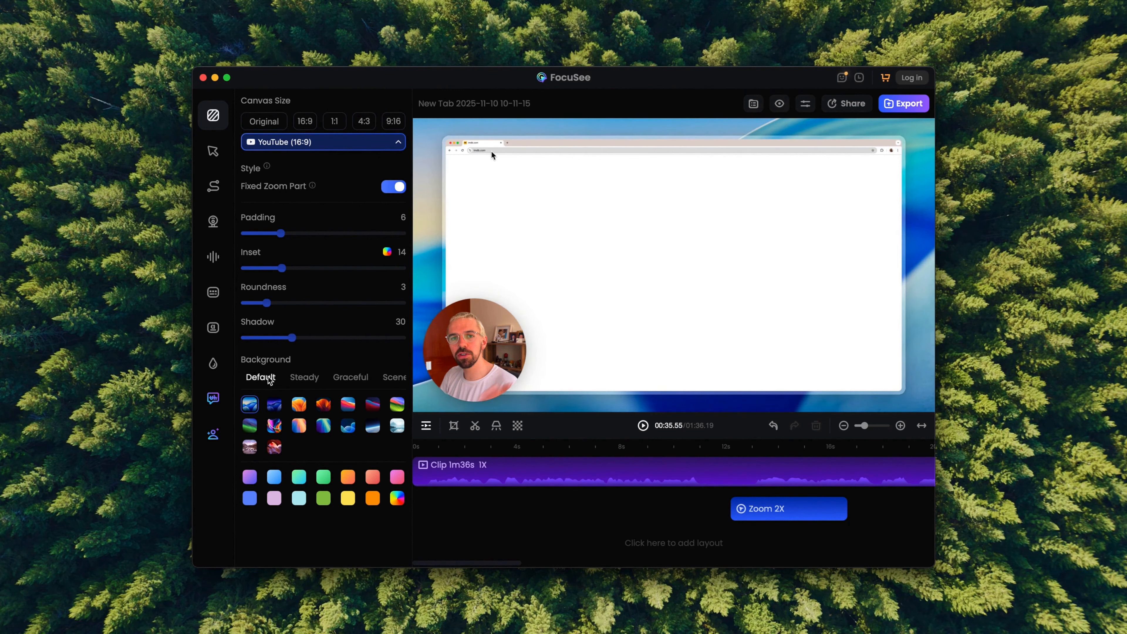
Try several of the Default wallpapers as the video background, finishing with the red, orange and blue one
left_click(274, 405)
left_click(298, 404)
left_click(299, 425)
left_click(274, 426)
left_click(250, 427)
left_click(249, 446)
left_click(274, 446)
left_click(348, 425)
left_click(323, 404)
left_click(348, 404)
Look through the Scenery and Custom background categories
scroll(368, 374, "right", 3)
left_click(340, 378)
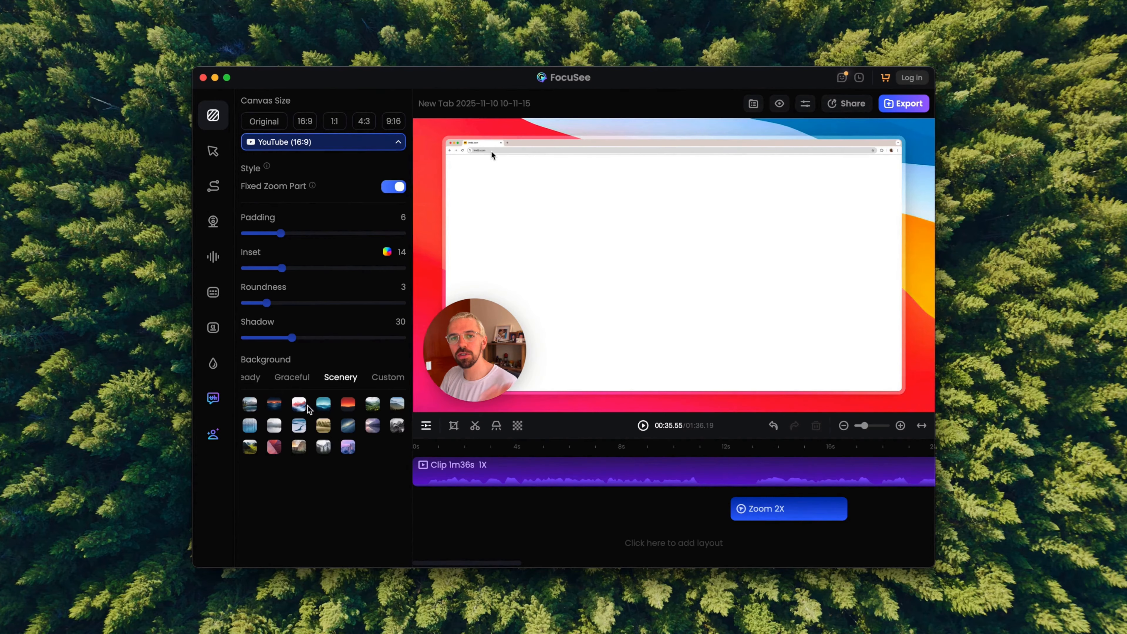
left_click(387, 377)
scroll(312, 377, "left", 3)
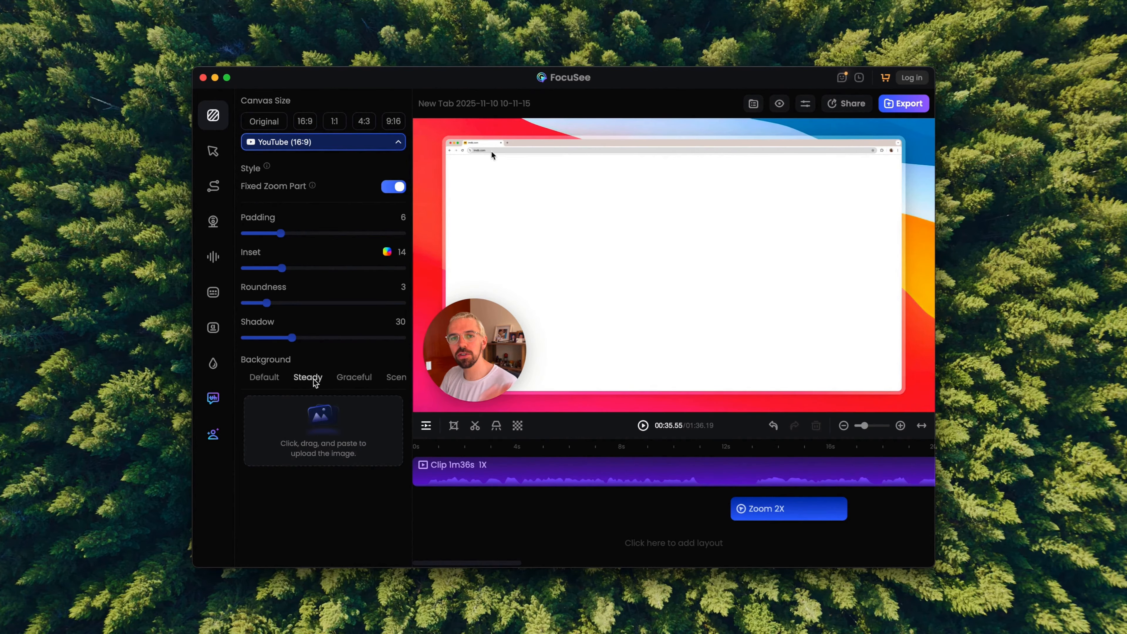
Try a plain blue Default background, then apply the multicoloured abstract wallpaper with pink, orange and blue swirls
left_click(257, 377)
left_click(250, 498)
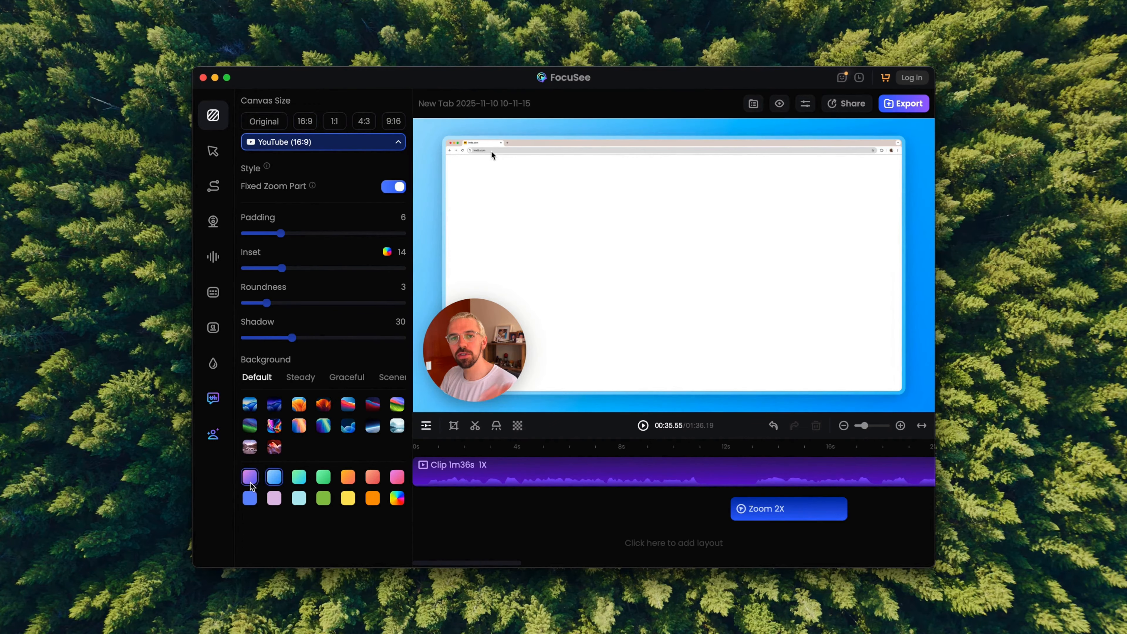
left_click(276, 426)
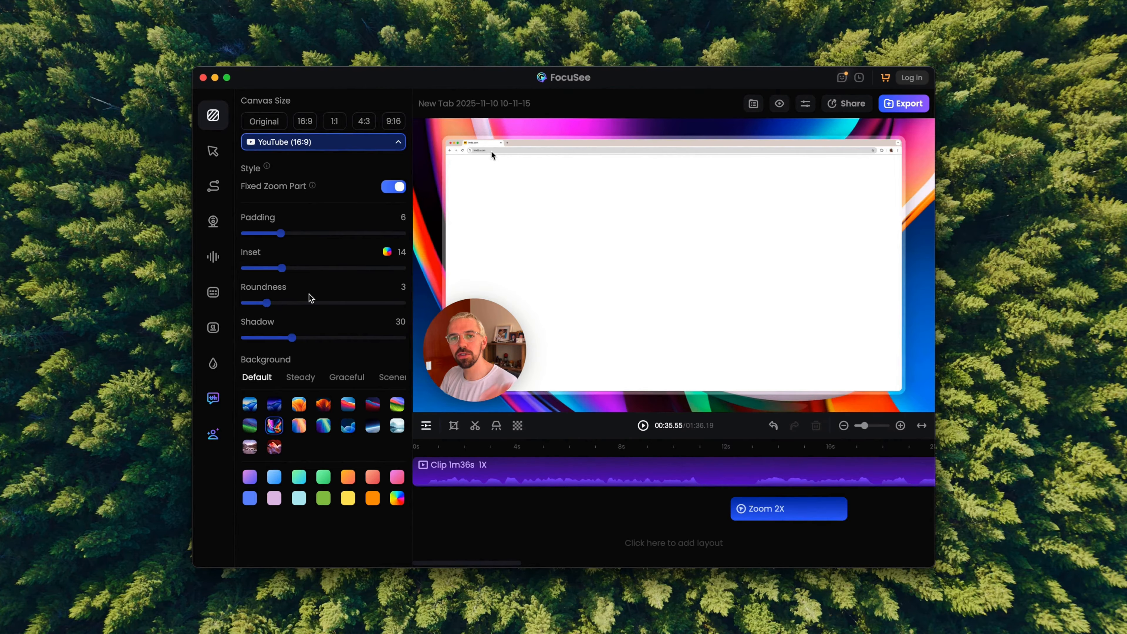
Try several arrow designs for the video's cursor style, previewing them on the frame near 1.3 s
left_click(213, 150)
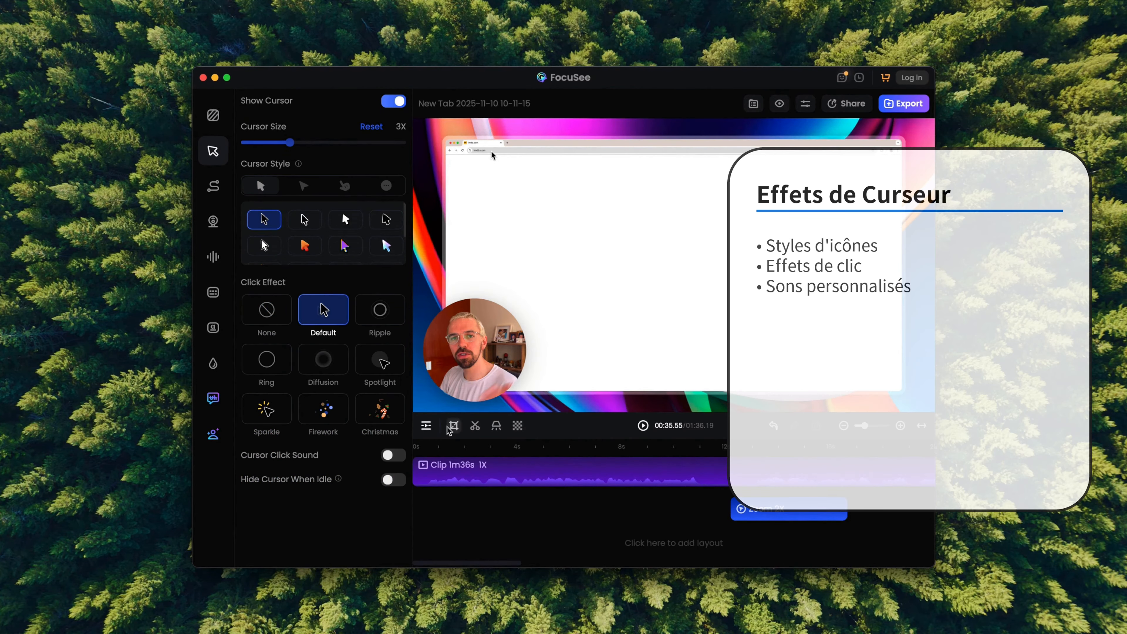
left_click(452, 459)
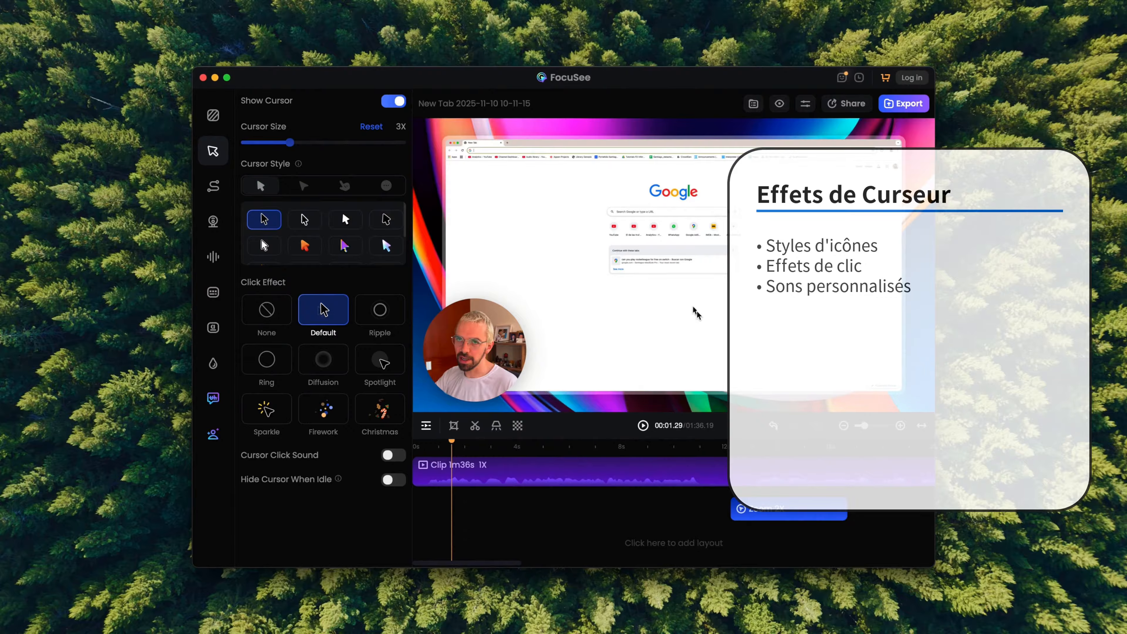
left_click(311, 224)
left_click(305, 245)
left_click(345, 245)
scroll(377, 248, "down", 3)
left_click(347, 224)
left_click(383, 224)
left_click(351, 225)
Try the hand and circle cursor style categories, then apply the purple arrow as the cursor style
left_click(345, 186)
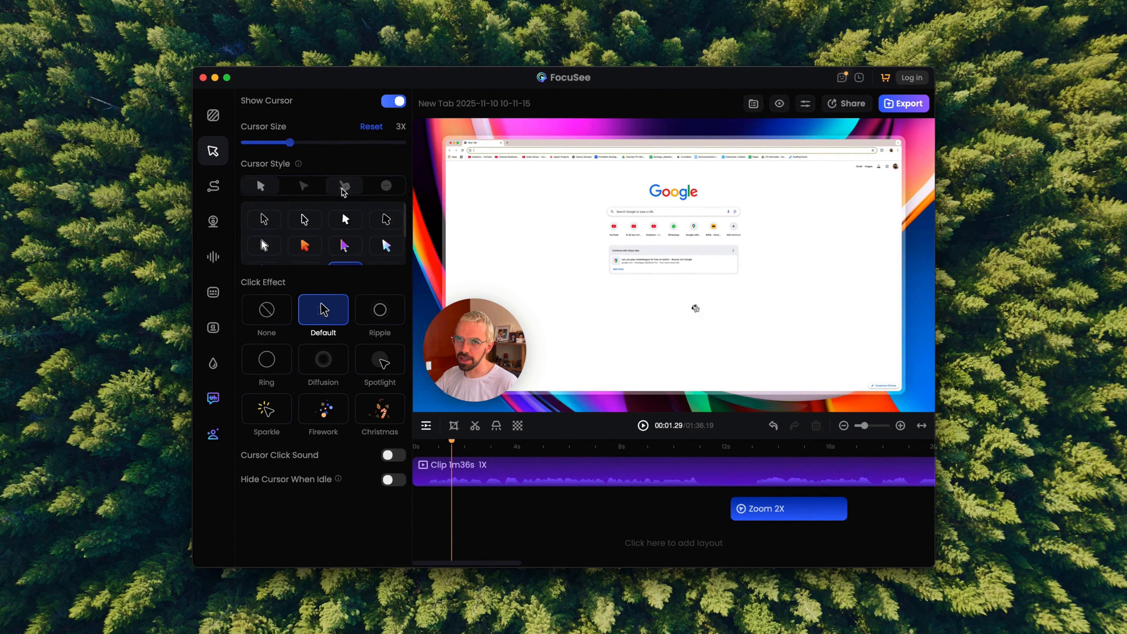
left_click(387, 185)
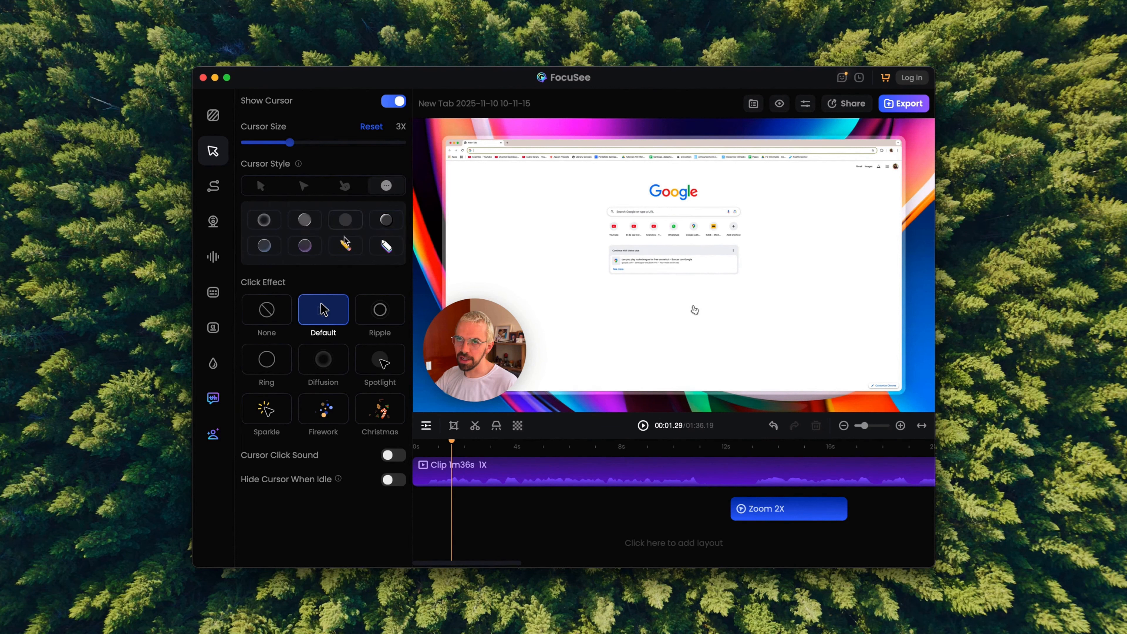
left_click(385, 246)
left_click(262, 186)
left_click(345, 246)
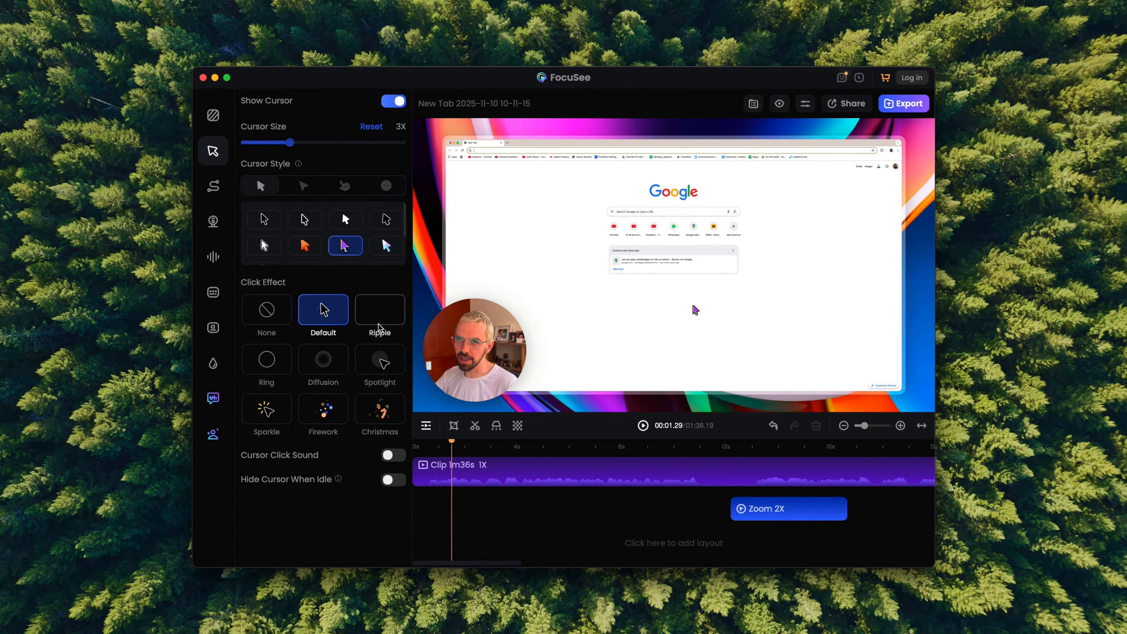
Try the Ripple click effect and preview it on the mouse click near 30 s
left_click(380, 312)
left_click_drag(452, 441, 541, 443)
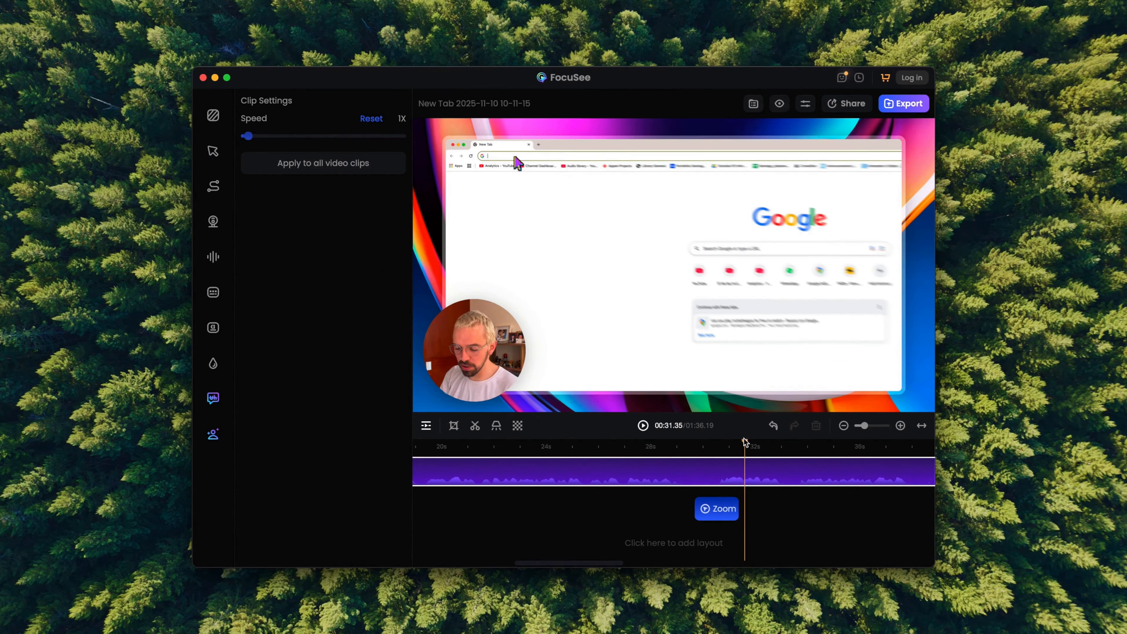
left_click_drag(745, 444, 701, 447)
mouse_move(706, 451)
left_mouse_down()
mouse_move(721, 449)
mouse_move(713, 453)
left_mouse_up()
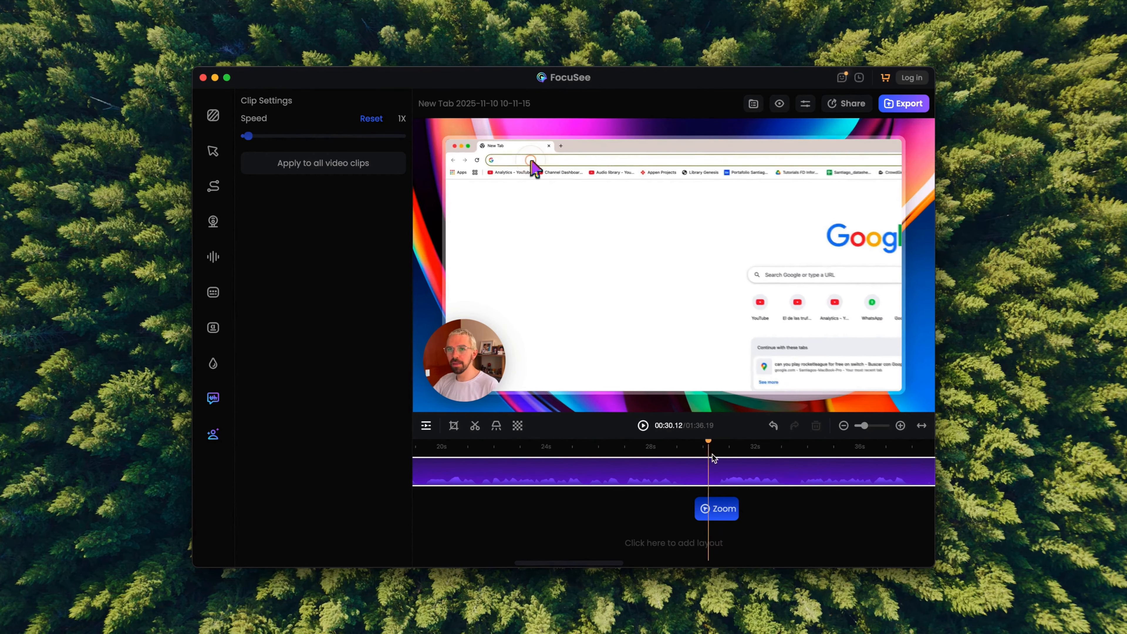
left_click(213, 151)
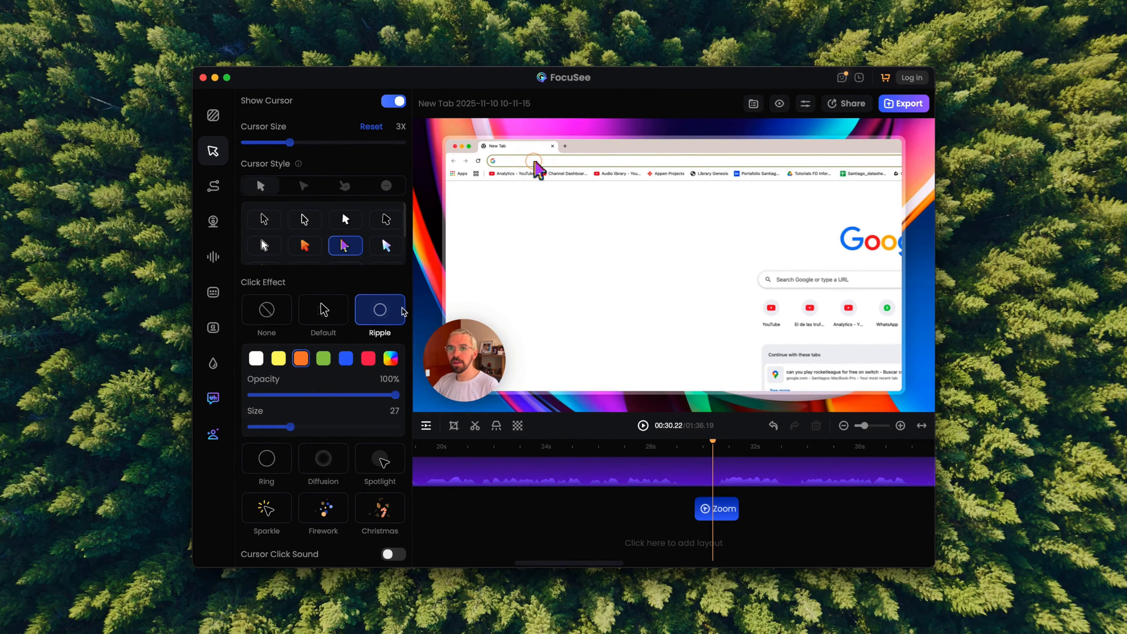
Try the Ring and Firework click effects on the same mouse click
left_click(262, 464)
scroll(346, 500, "down", 1)
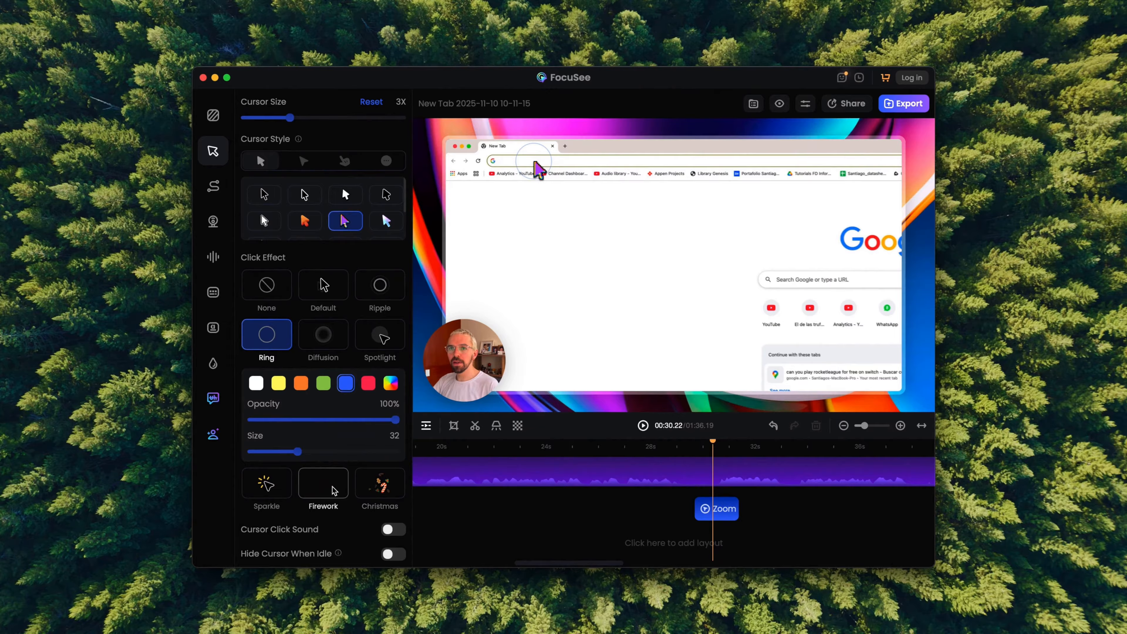
left_click(332, 487)
mouse_move(697, 447)
left_mouse_down()
mouse_move(714, 447)
mouse_move(697, 453)
left_mouse_up()
Apply the Diffusion click effect, preview it near 30 s, and set its colour to orange
left_click(318, 365)
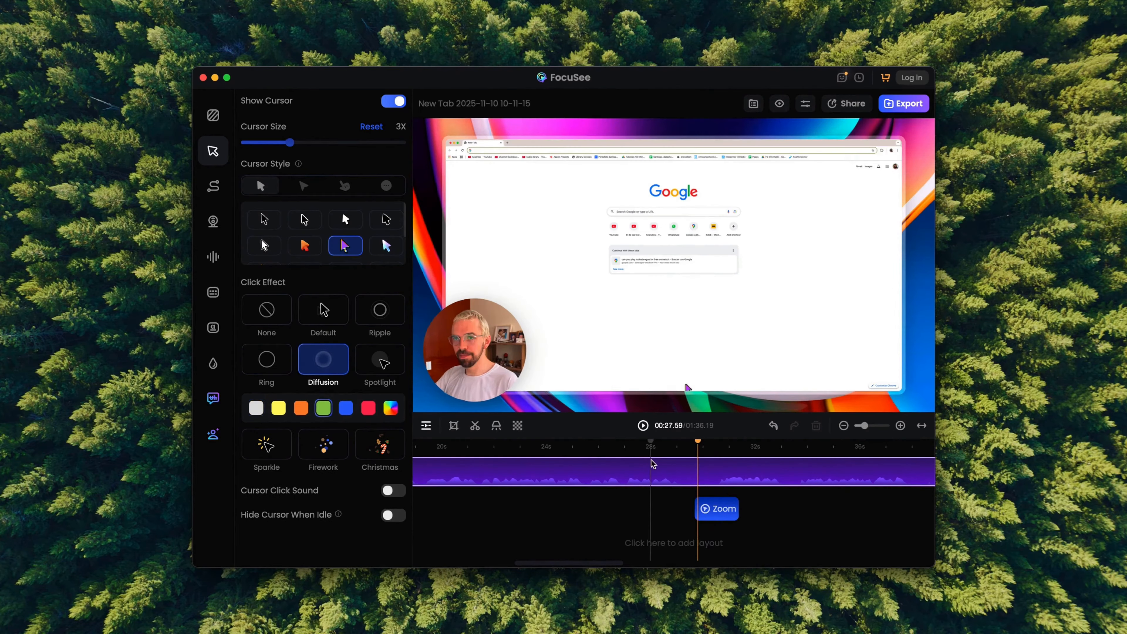
mouse_move(703, 447)
left_mouse_down()
mouse_move(693, 447)
mouse_move(709, 443)
left_mouse_up()
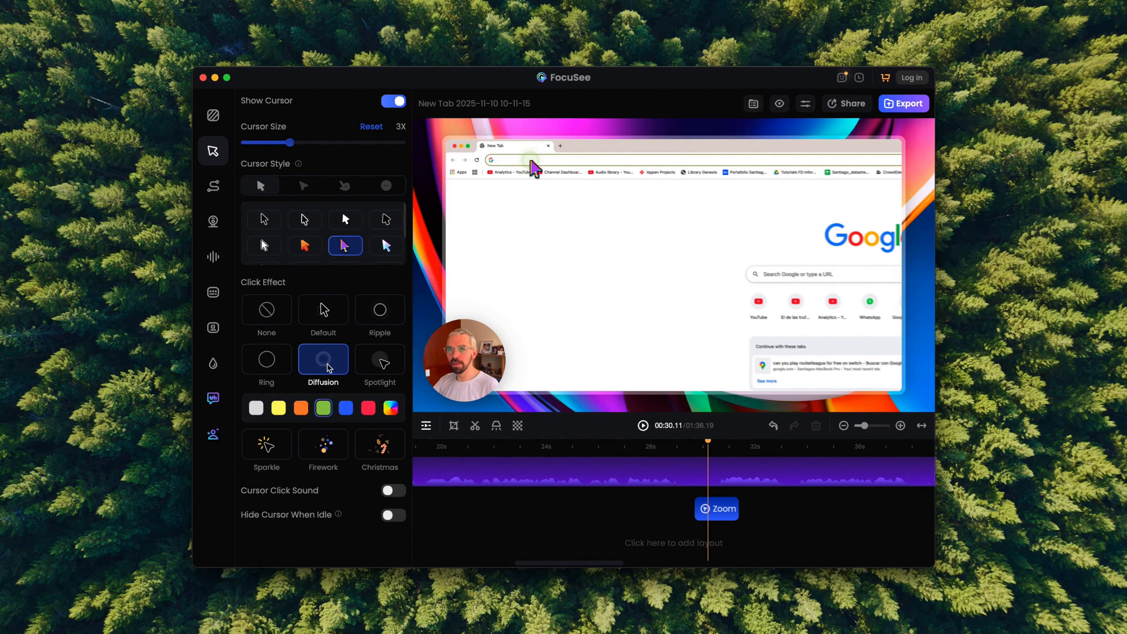
left_click(349, 410)
left_click(301, 408)
Enable the cursor click sound with the Soft option and set its volume to 90
left_click(393, 490)
scroll(324, 399, "down", 2)
left_click(676, 446)
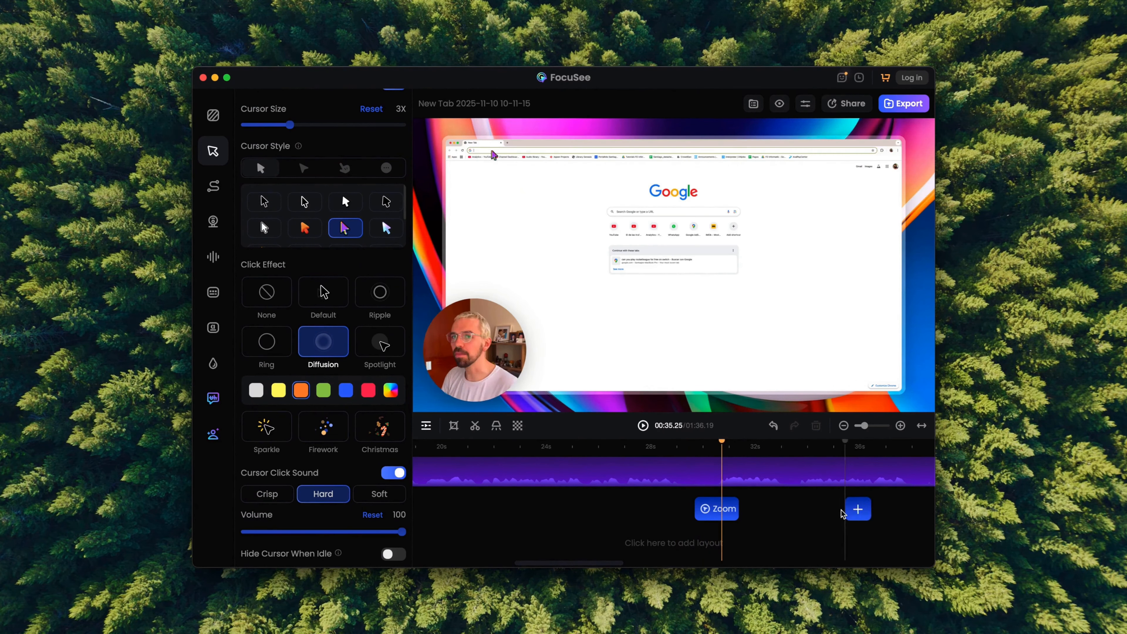
left_click(681, 456)
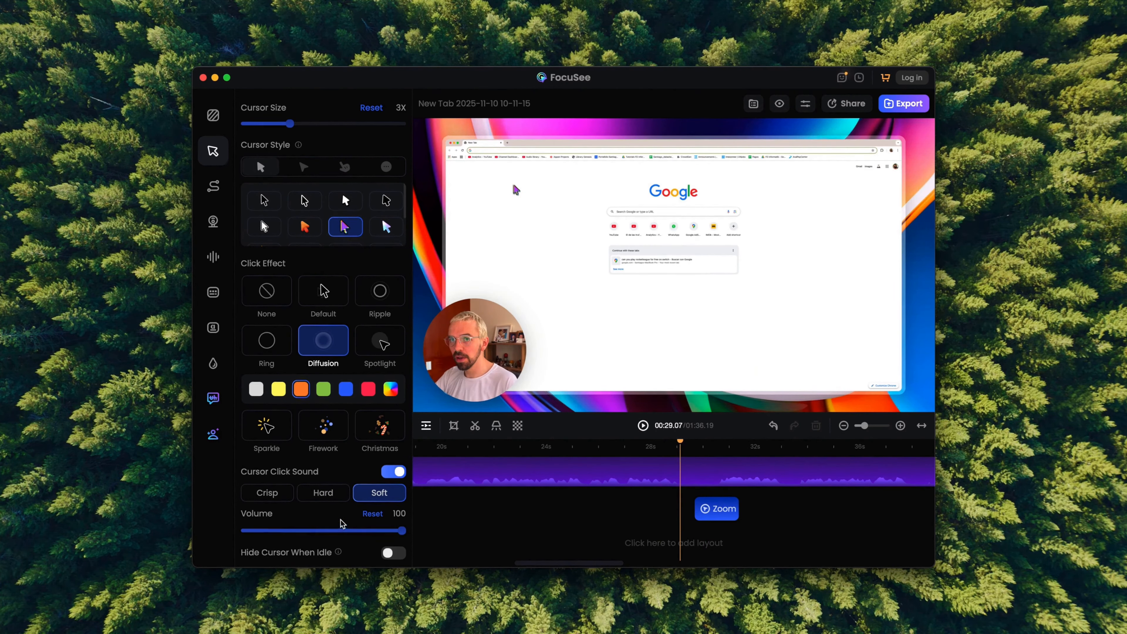
left_click_drag(343, 530, 374, 553)
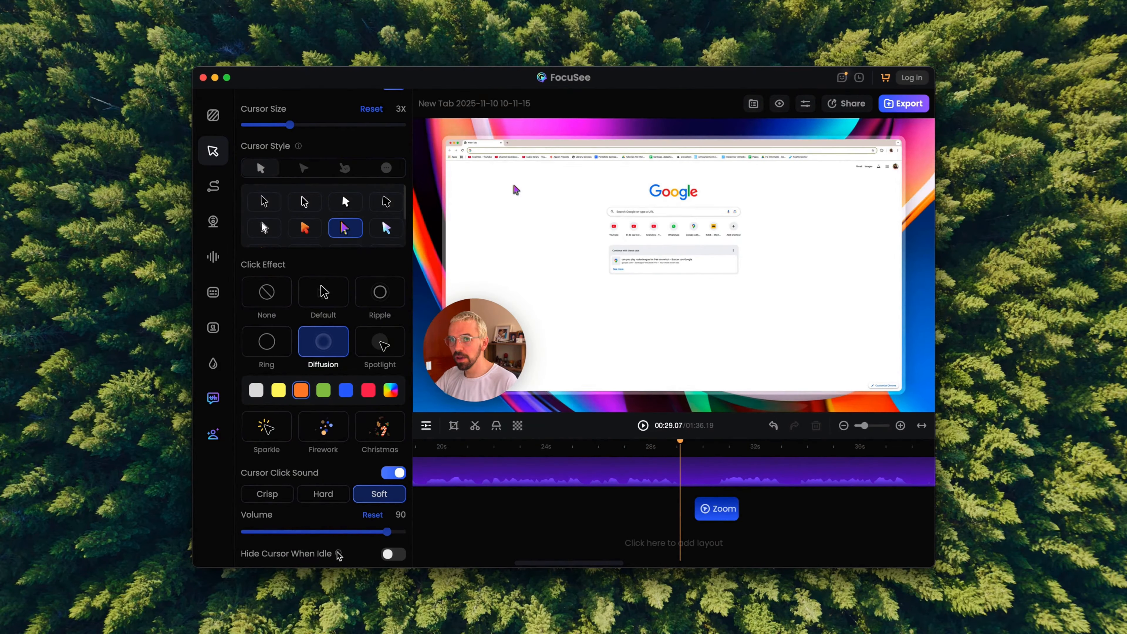
left_click_drag(680, 442, 645, 446)
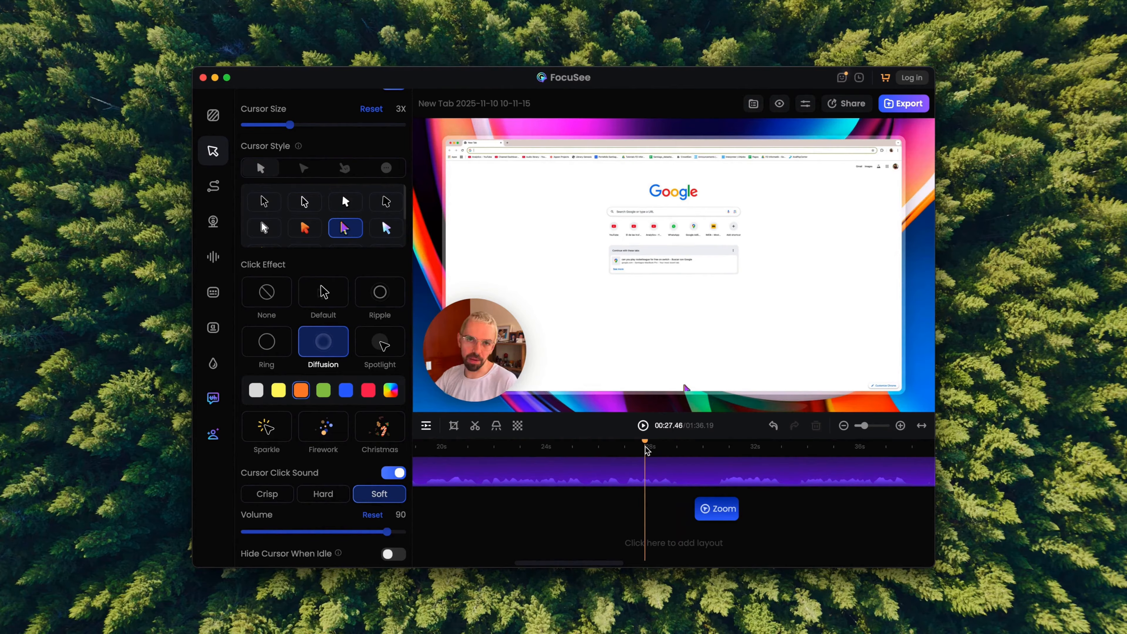
Try a Zoom-in Motion Blur of 99 on the zoom near 29.5 s, then lower it to about half strength
left_click(213, 185)
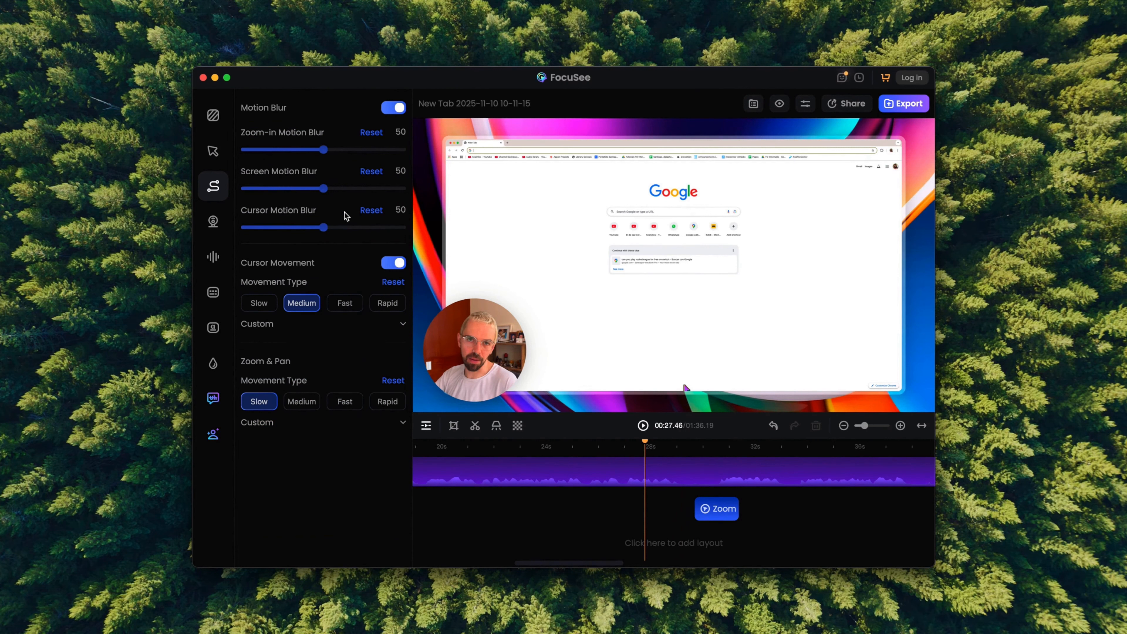
left_click(690, 443)
left_click_drag(692, 444, 702, 444)
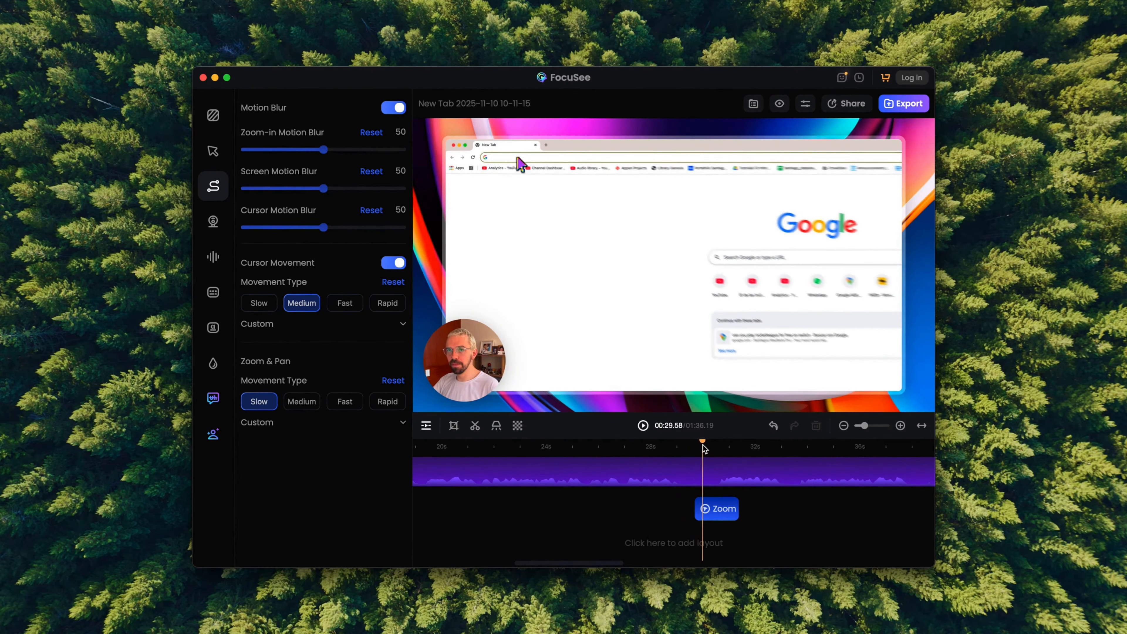
left_click_drag(323, 150, 402, 150)
left_click(697, 446)
mouse_move(698, 442)
left_mouse_down()
mouse_move(711, 444)
mouse_move(701, 445)
left_mouse_up()
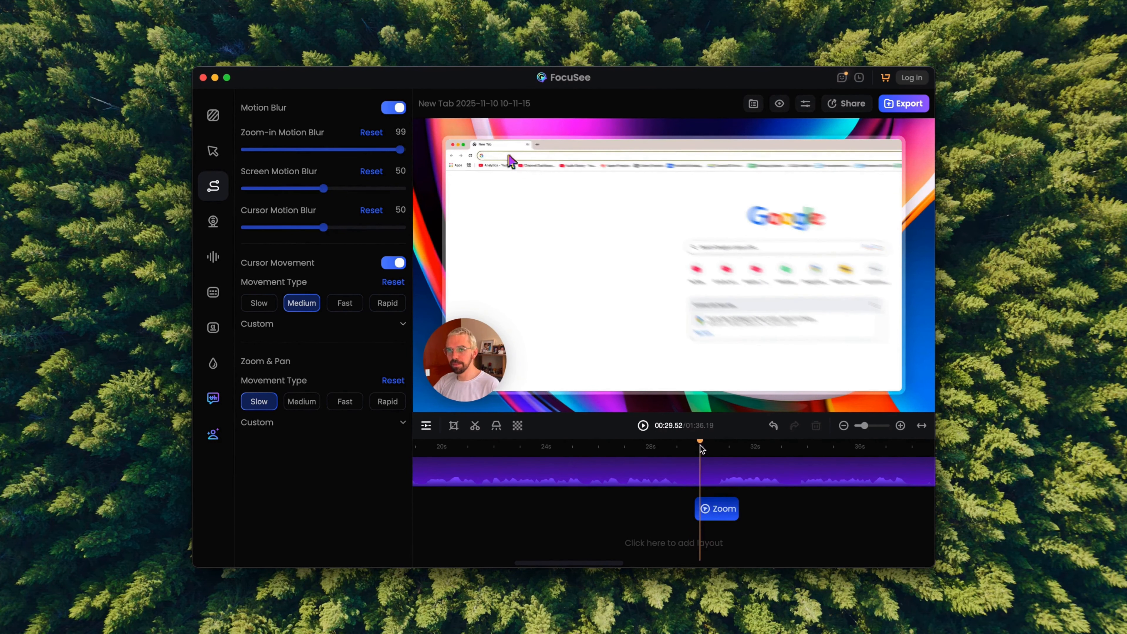
left_click_drag(395, 159, 320, 165)
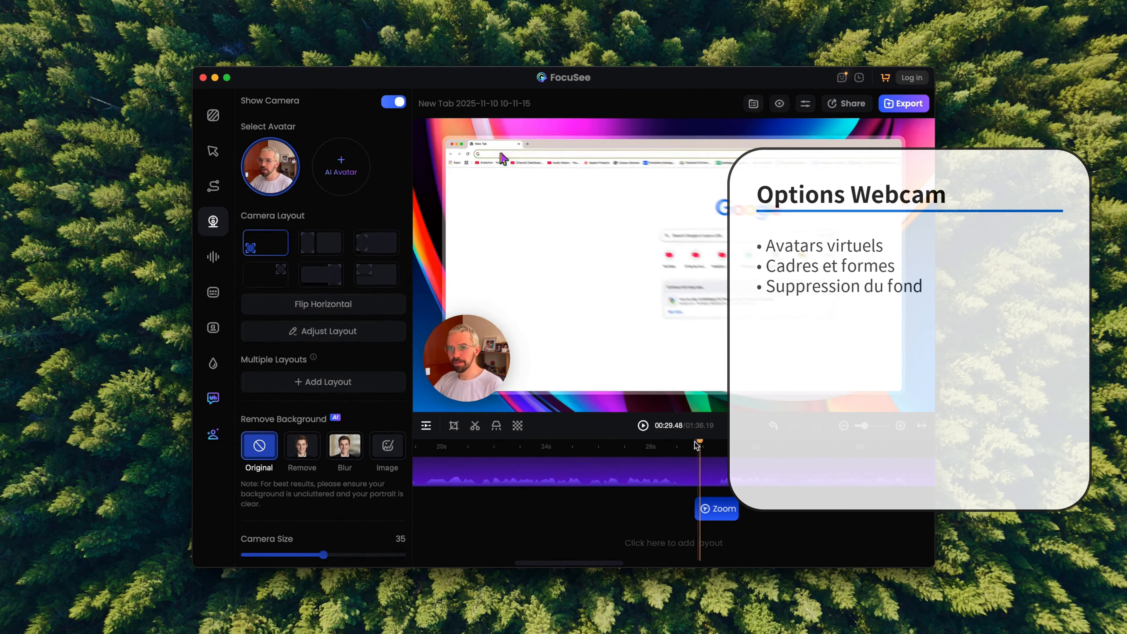
Look through the AI avatar generation options for the webcam, then return to the camera settings
left_click_drag(700, 444, 565, 444)
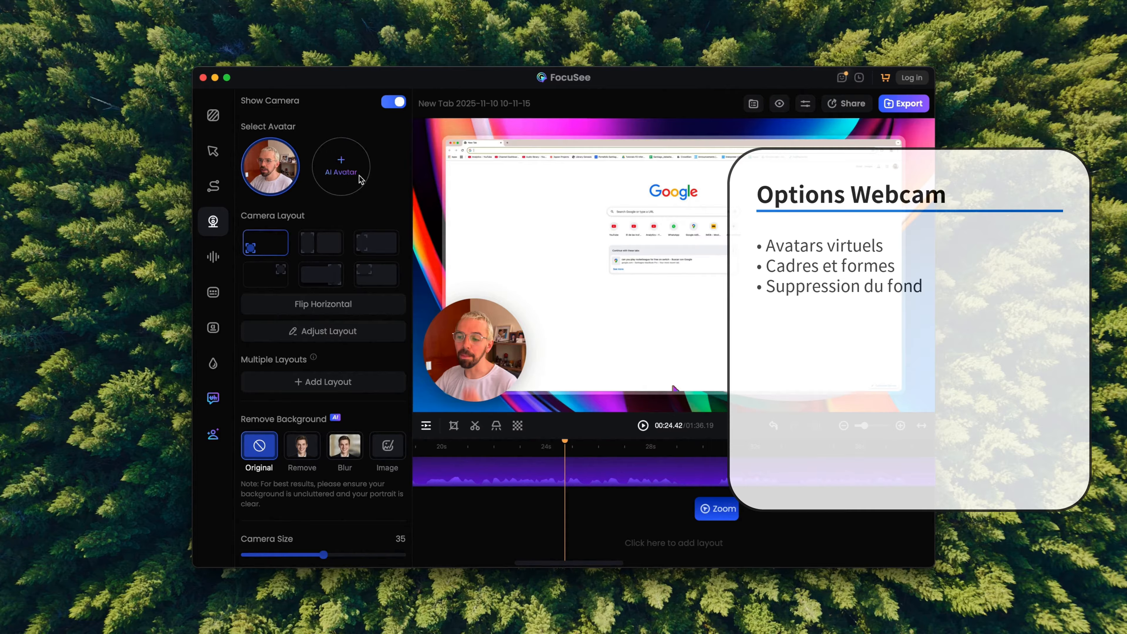
left_click(355, 167)
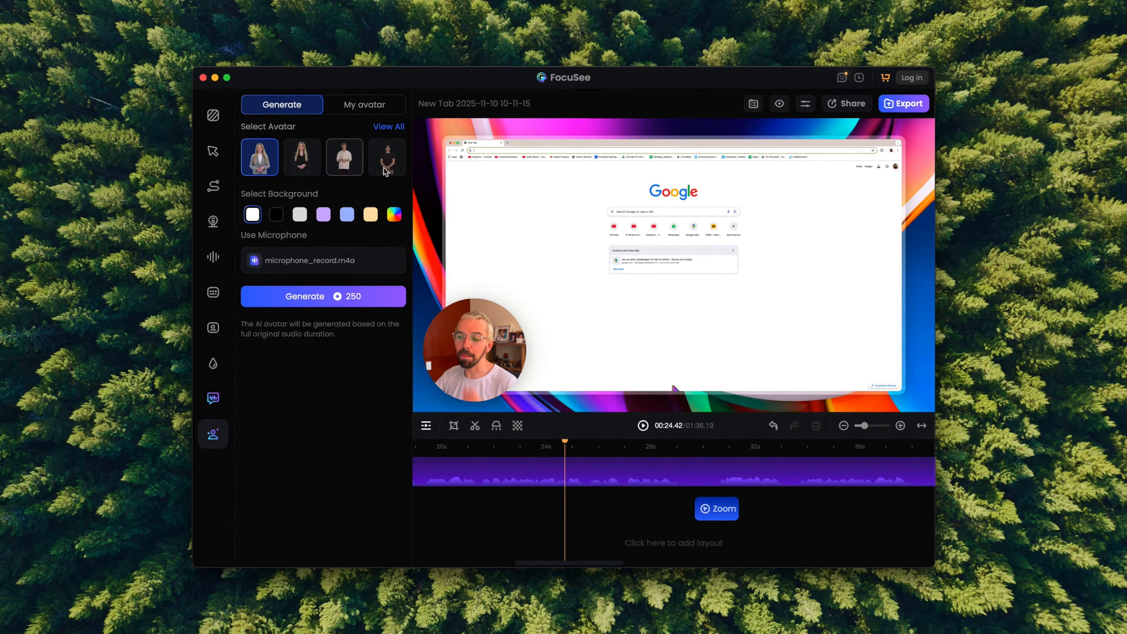
left_click(224, 221)
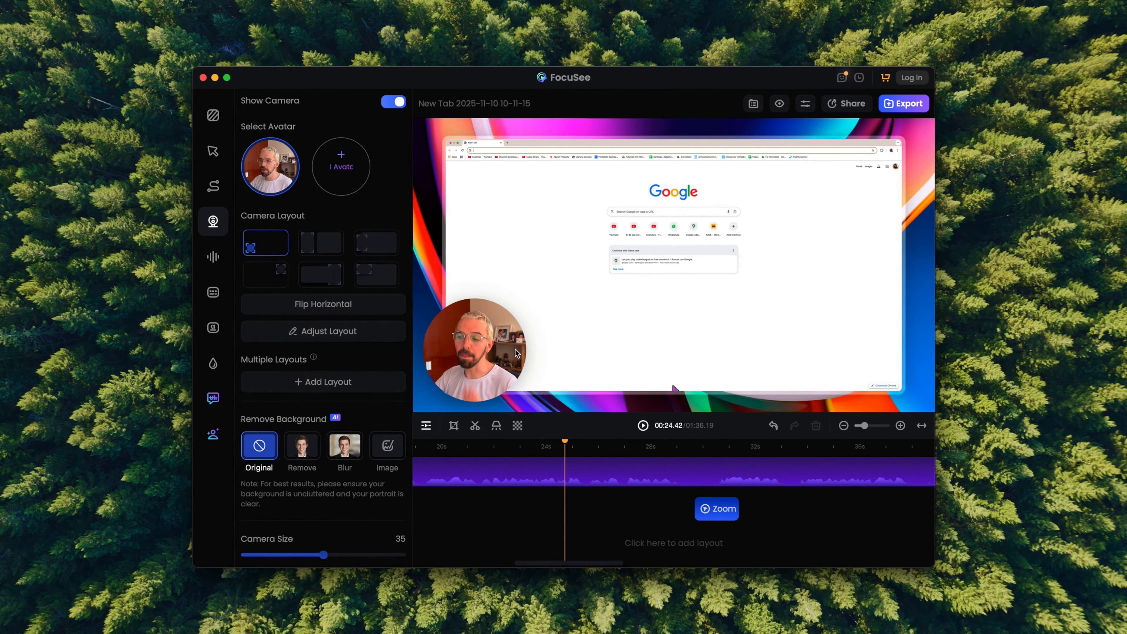
Try the different camera layouts, settle on the wide rectangular camera in the video's upper-left corner, and test flipping it horizontally
left_click(341, 251)
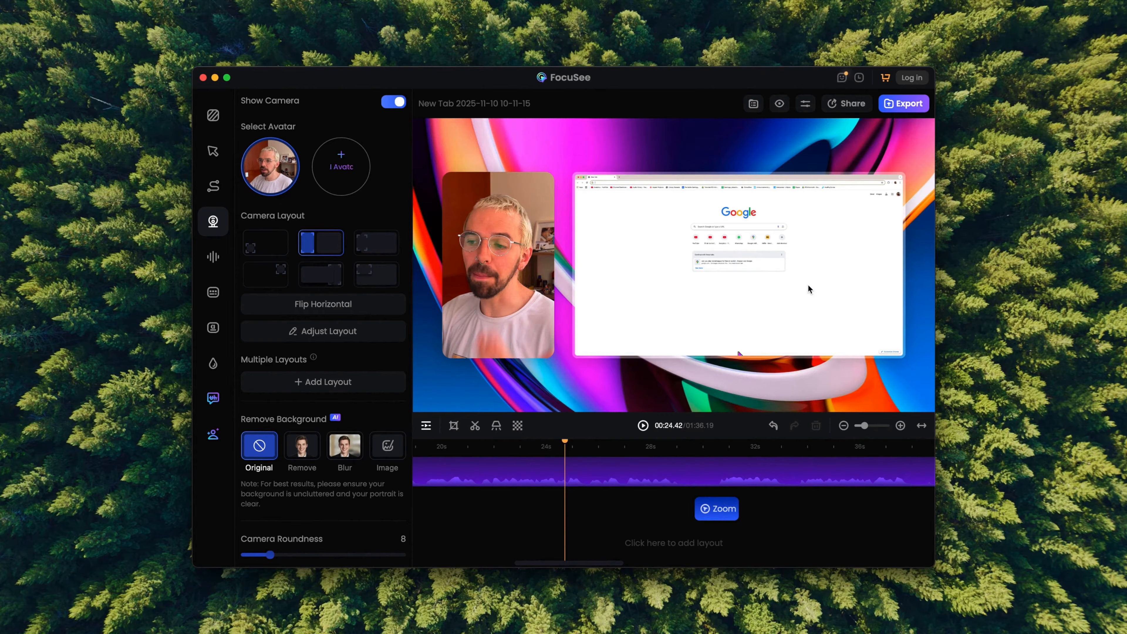
left_click(376, 242)
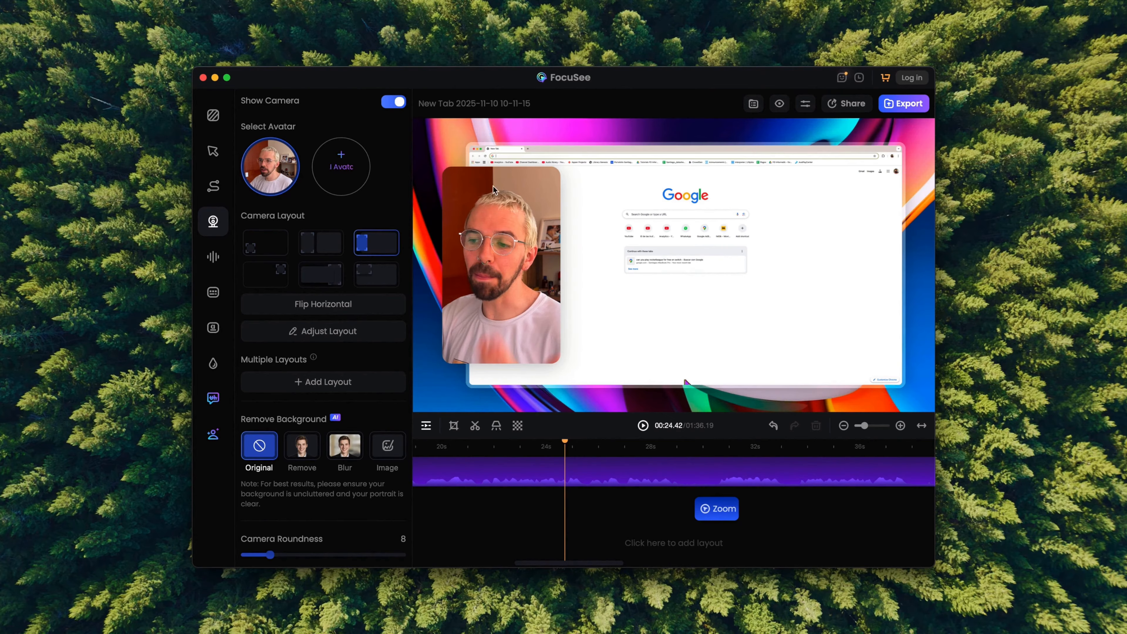
left_click(266, 274)
left_click(331, 275)
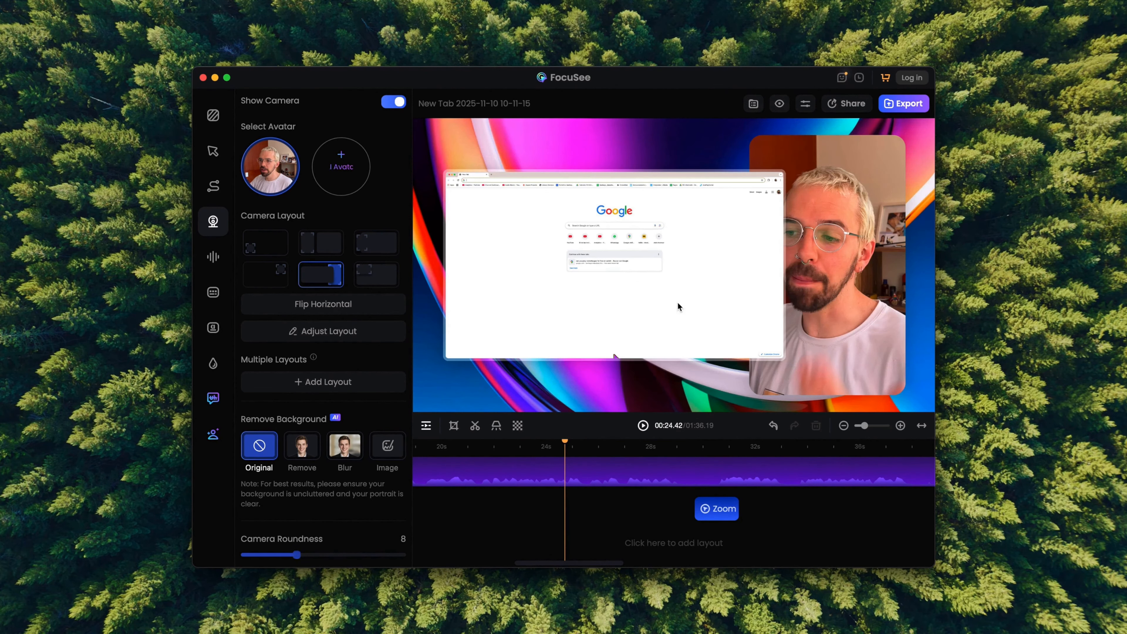
left_click(390, 275)
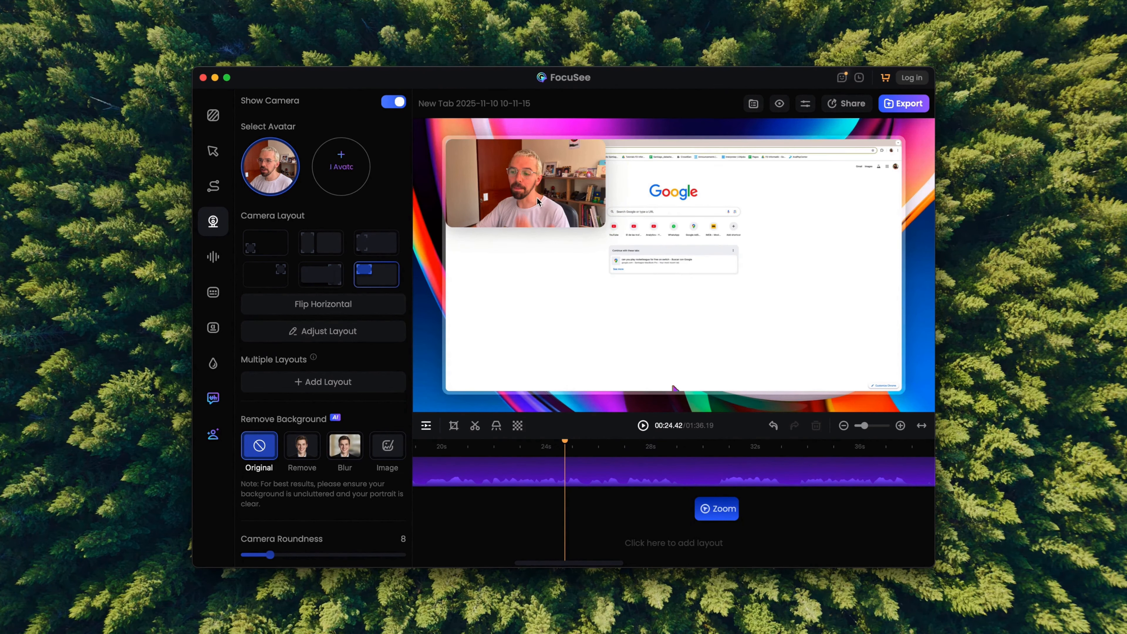
left_click(338, 306)
left_click(338, 305)
Add a Fullscreen camera layout segment at about 24.4 s and preview its transition
scroll(335, 381, "down", 2)
left_click(332, 347)
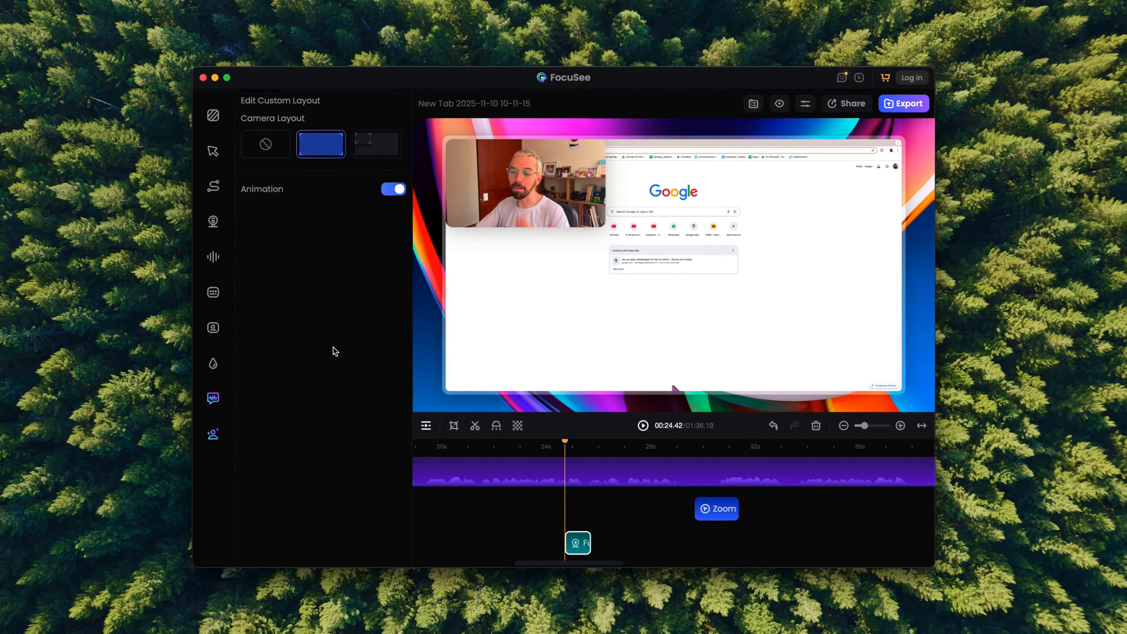
left_click(573, 443)
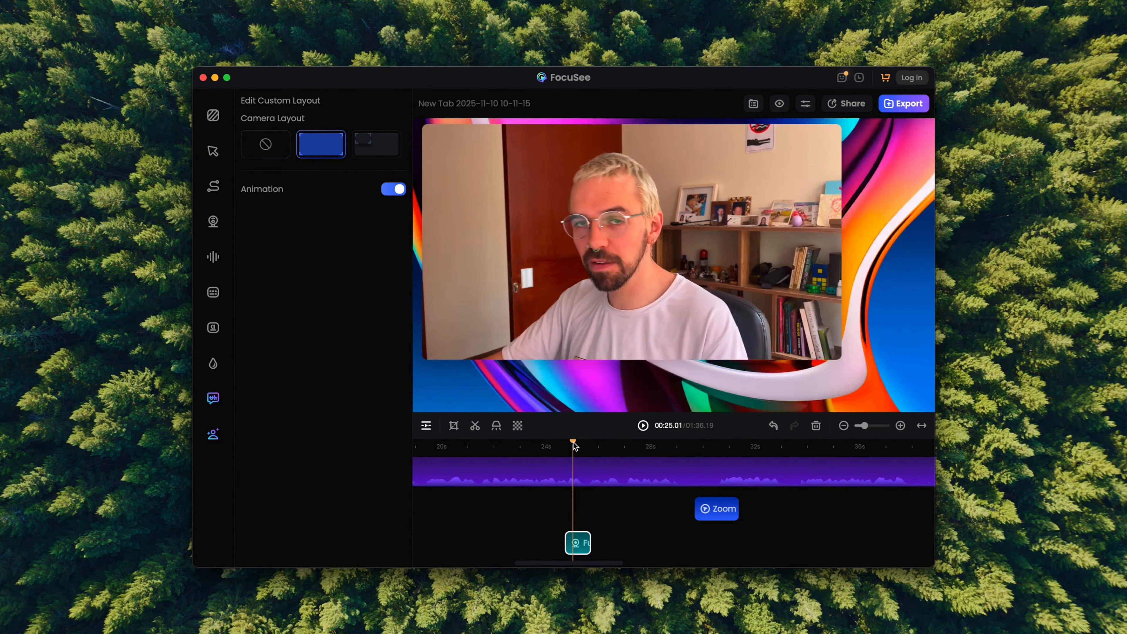
left_click_drag(572, 443, 622, 447)
Extend the Fullscreen layout segment to about 28 s, preview it, and delete it
left_click_drag(590, 543, 658, 542)
left_click(556, 452)
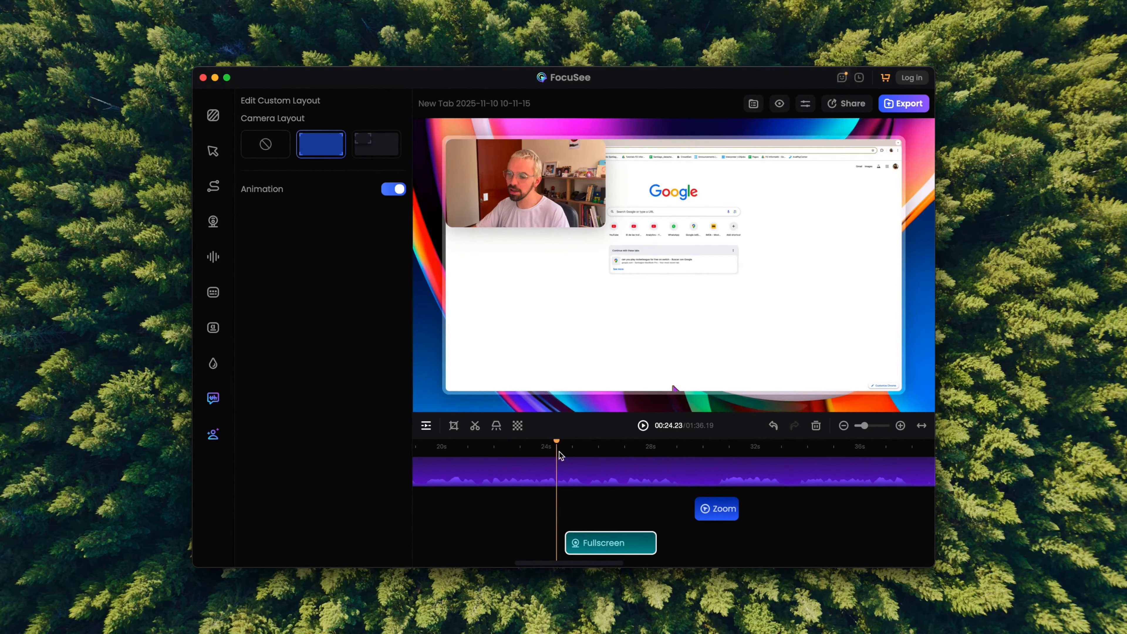
left_click_drag(555, 454, 638, 450)
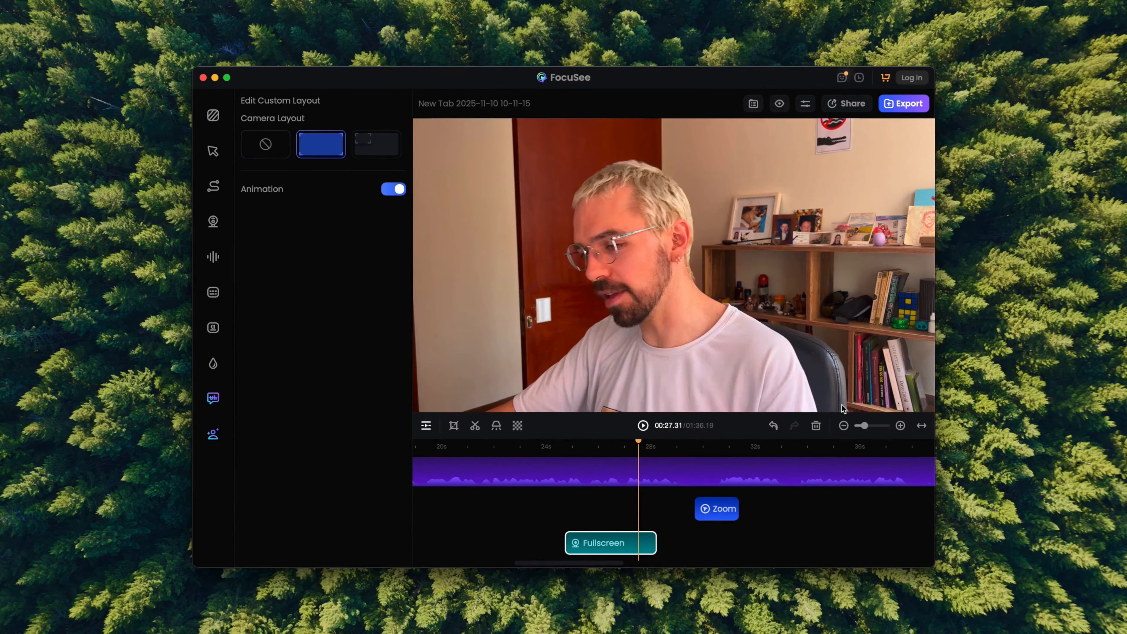
left_click(816, 427)
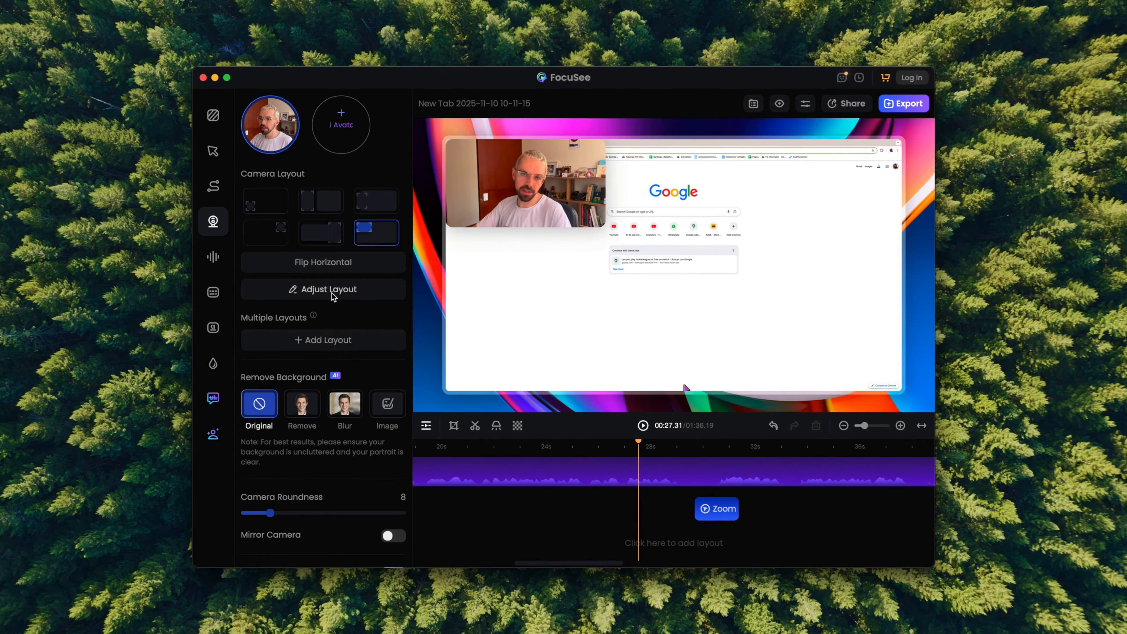
Set the Camera Roundness to 22
scroll(329, 328, "down", 5)
left_click_drag(644, 444, 386, 378)
scroll(342, 348, "up", 3)
scroll(333, 338, "up", 2)
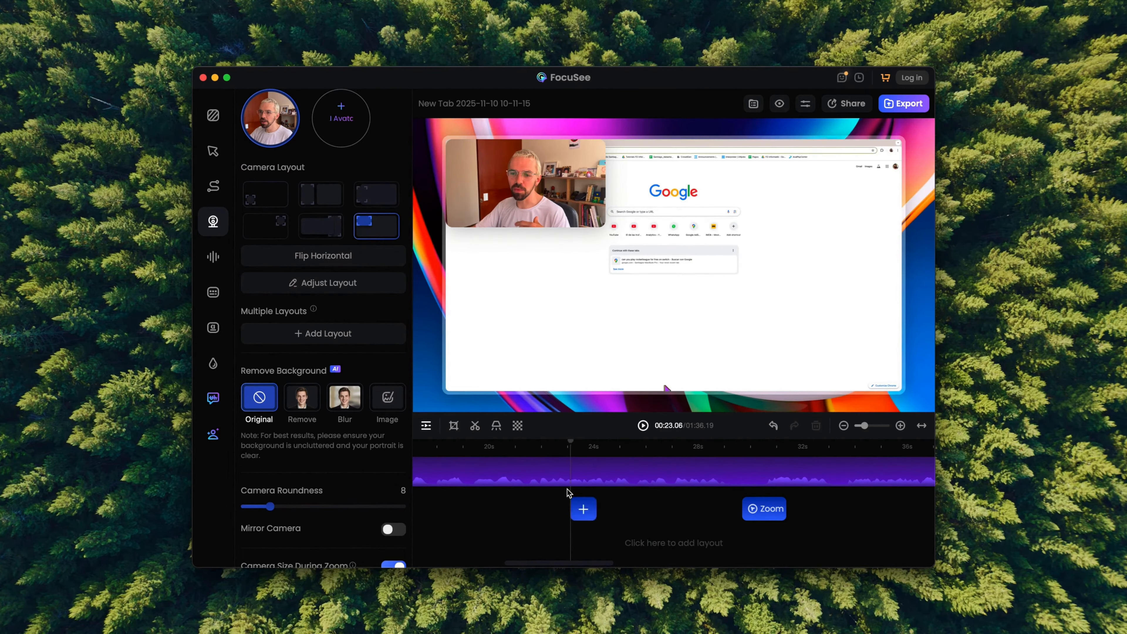
scroll(330, 510, "down", 3)
left_click_drag(271, 409, 314, 415)
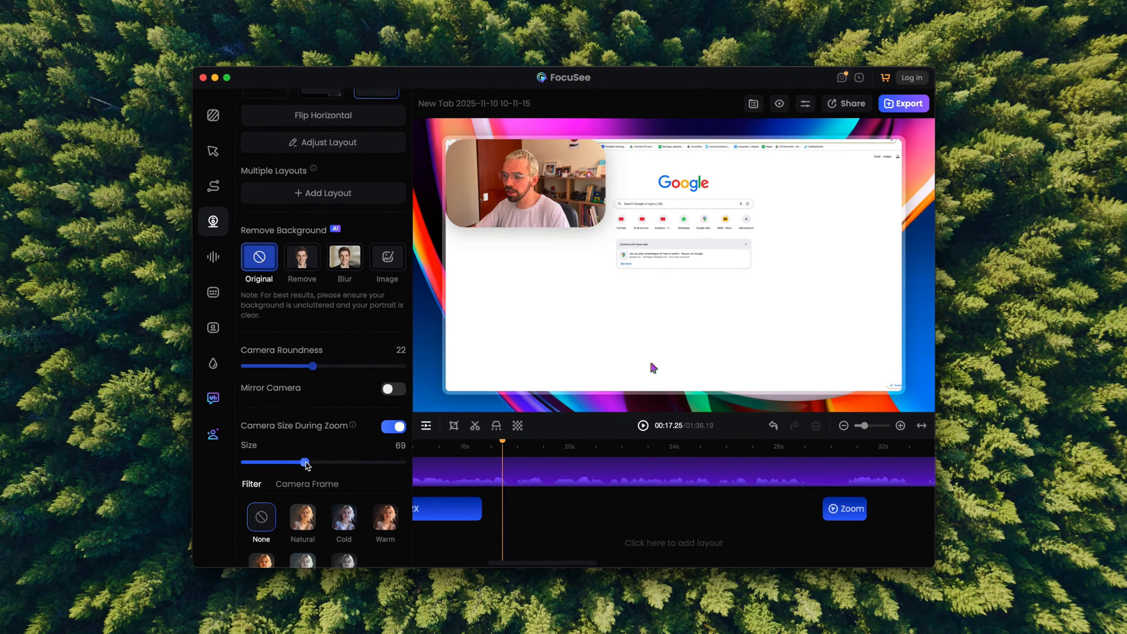
Set the Camera Size During Zoom to 65 and preview the frame just before the 2X zoom
mouse_move(307, 465)
left_mouse_down()
mouse_move(280, 462)
mouse_move(292, 462)
left_mouse_up()
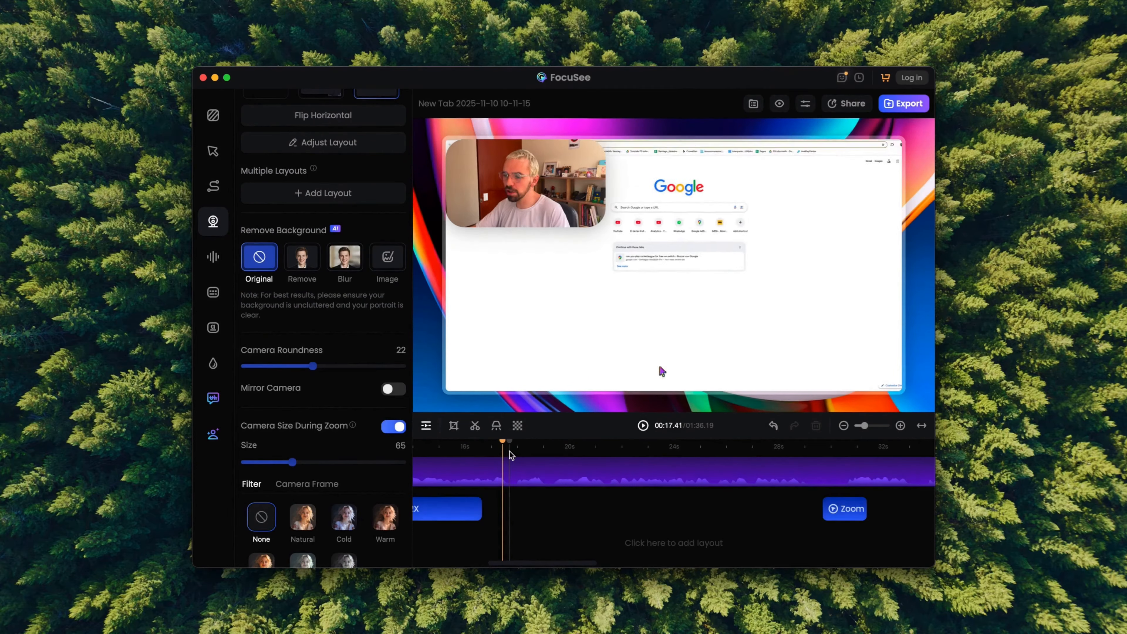
scroll(511, 454, "left", 5)
mouse_move(568, 452)
left_mouse_down()
mouse_move(607, 467)
mouse_move(571, 467)
left_mouse_up()
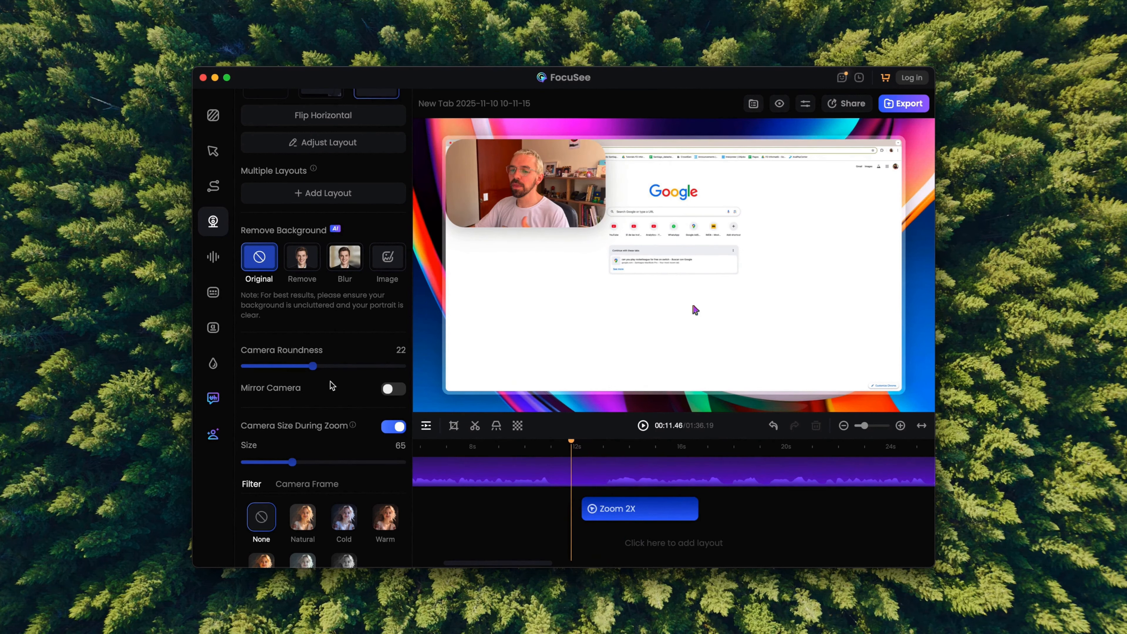
Set the Camera Roundness to 35 and preview the webcam frame just before the 2X zoom
left_click_drag(313, 365, 353, 365)
left_click(592, 446)
left_click_drag(594, 445, 562, 449)
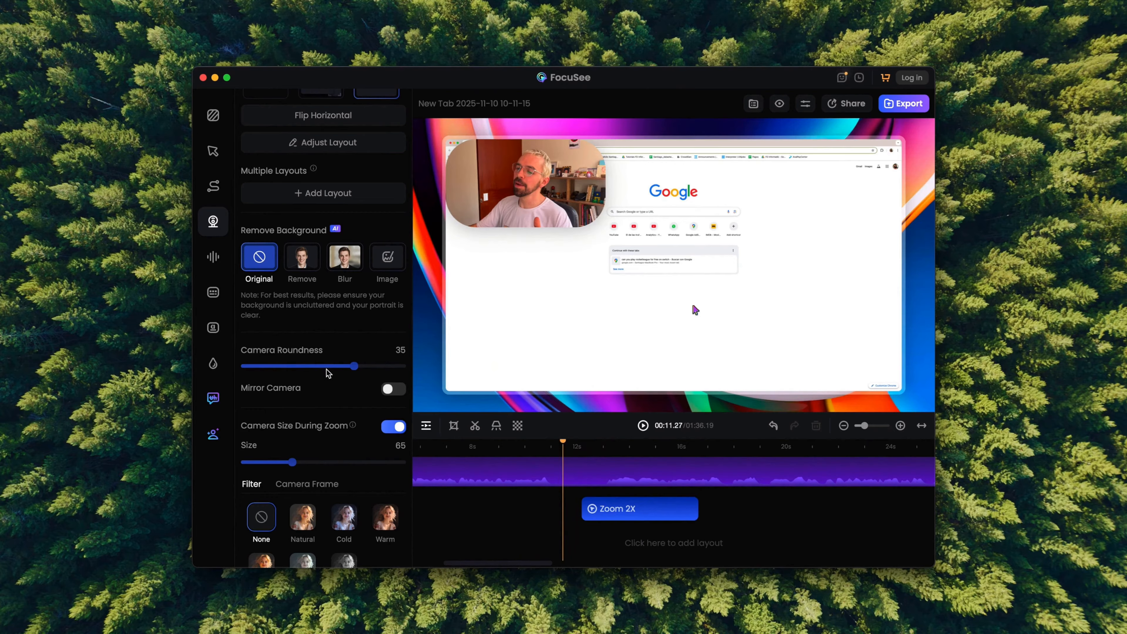
scroll(391, 398, "down", 2)
scroll(364, 296, "up", 10)
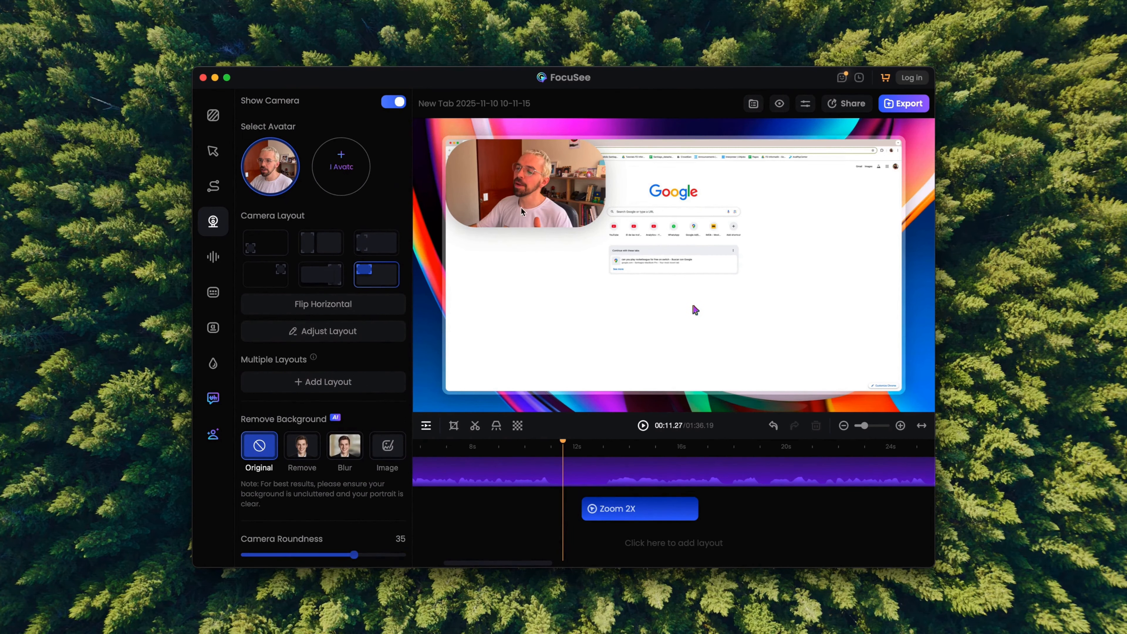
Review the microphone audio enhancement options and the shortcut key display settings while scrubbing through the recording
left_click(213, 256)
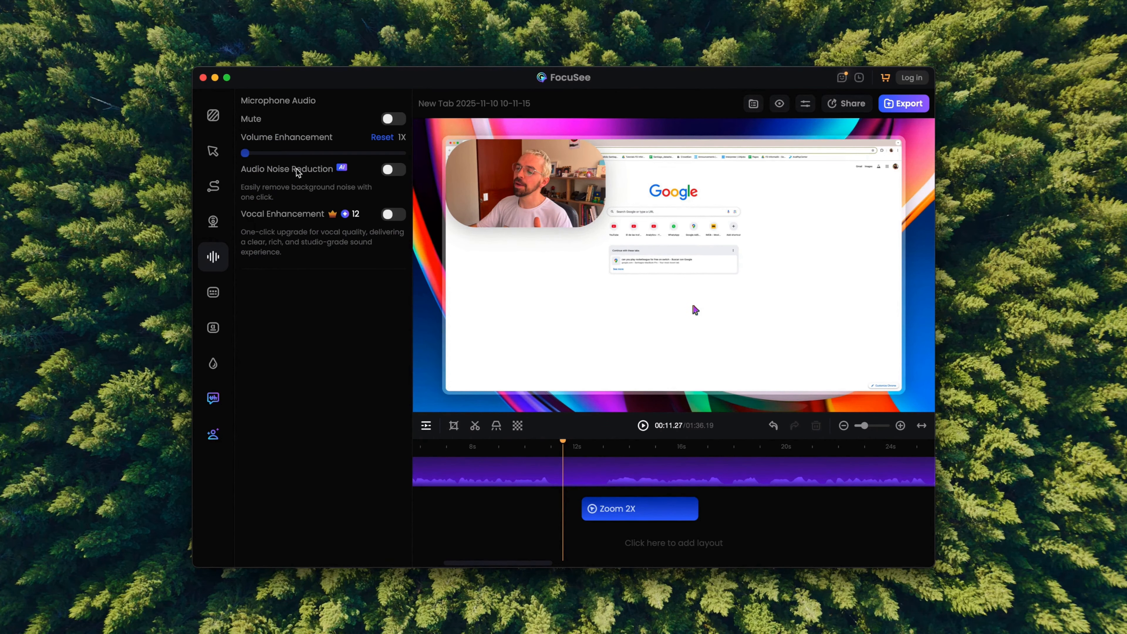
mouse_move(246, 153)
left_mouse_down()
mouse_move(372, 155)
mouse_move(244, 160)
left_mouse_up()
left_click_drag(564, 441, 675, 456)
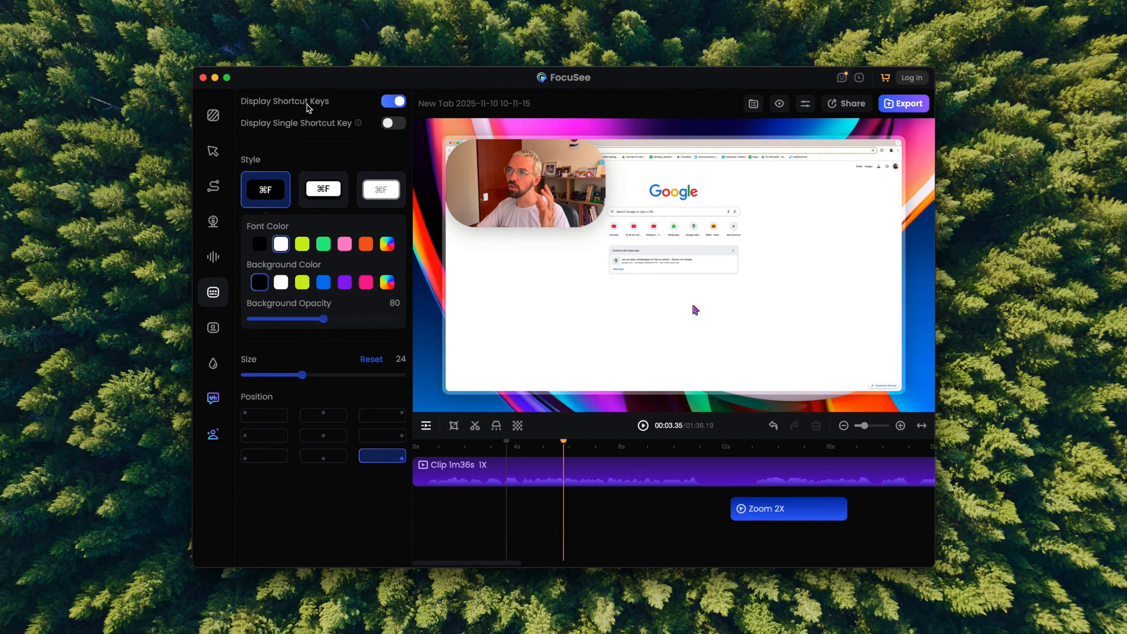
left_click_drag(564, 439, 600, 464)
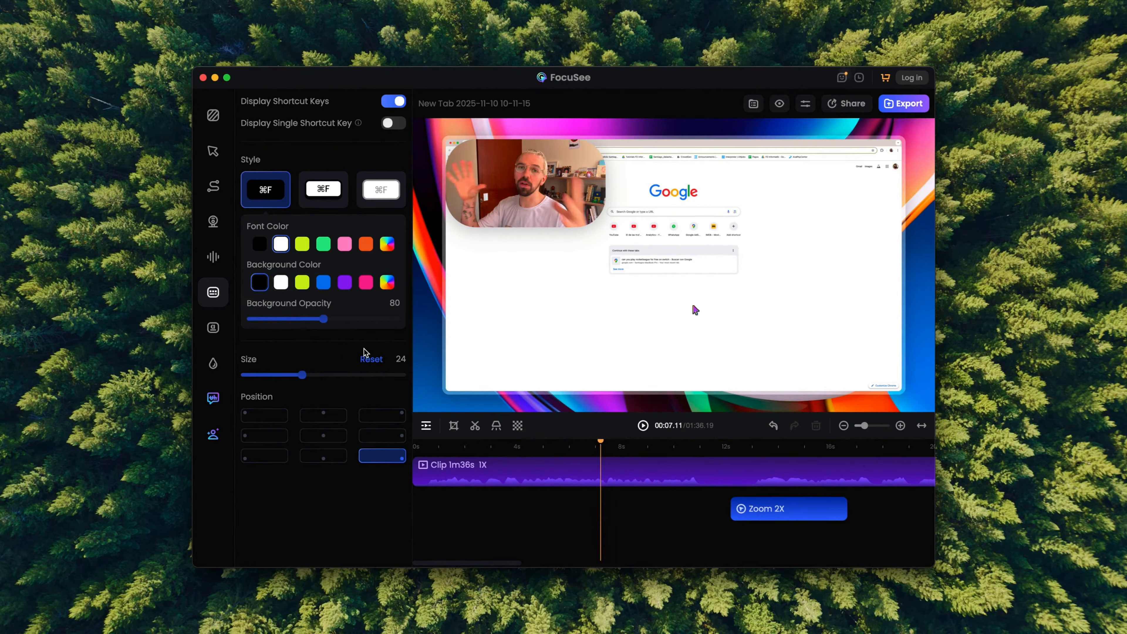
Generate captions from the microphone audio with the Local Model, using the Nano model and Auto source language
left_click(213, 328)
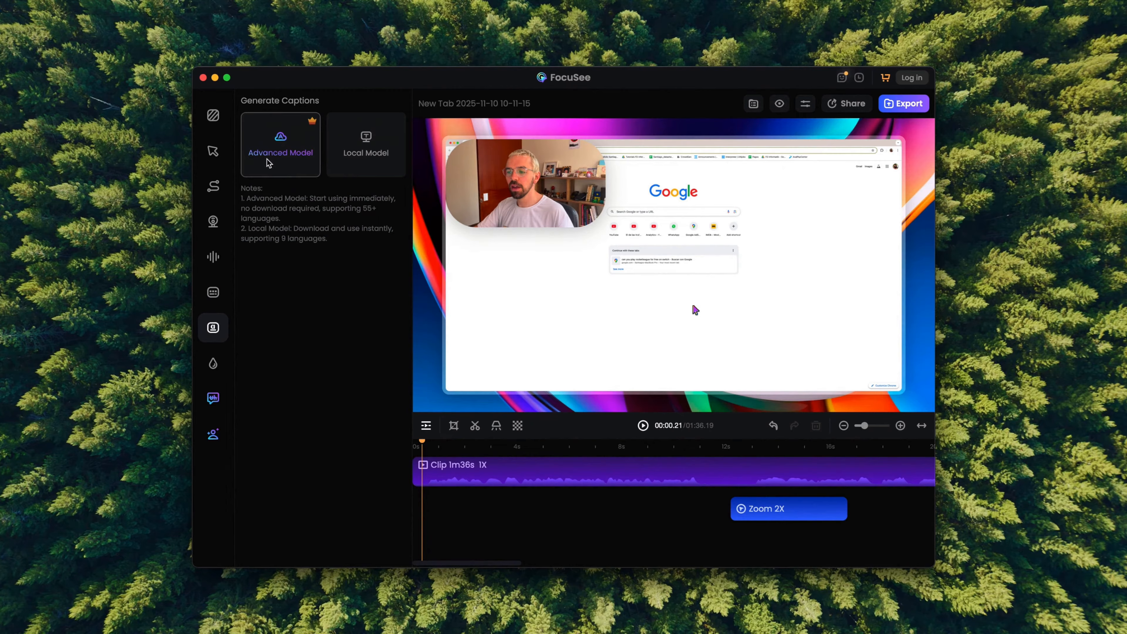
left_click(299, 166)
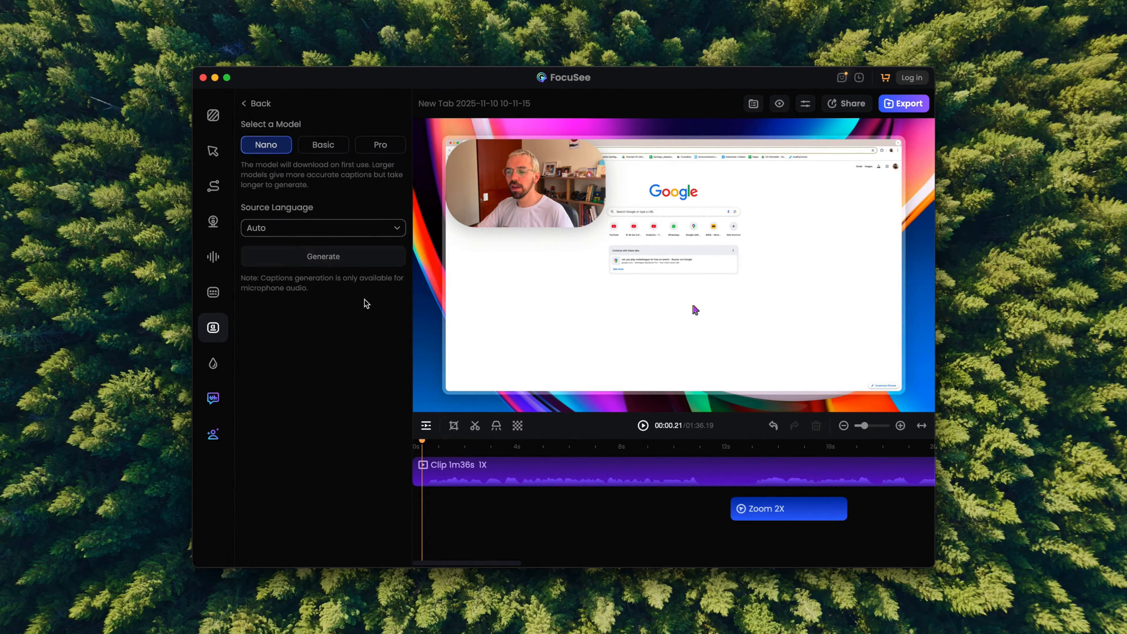
left_click(334, 262)
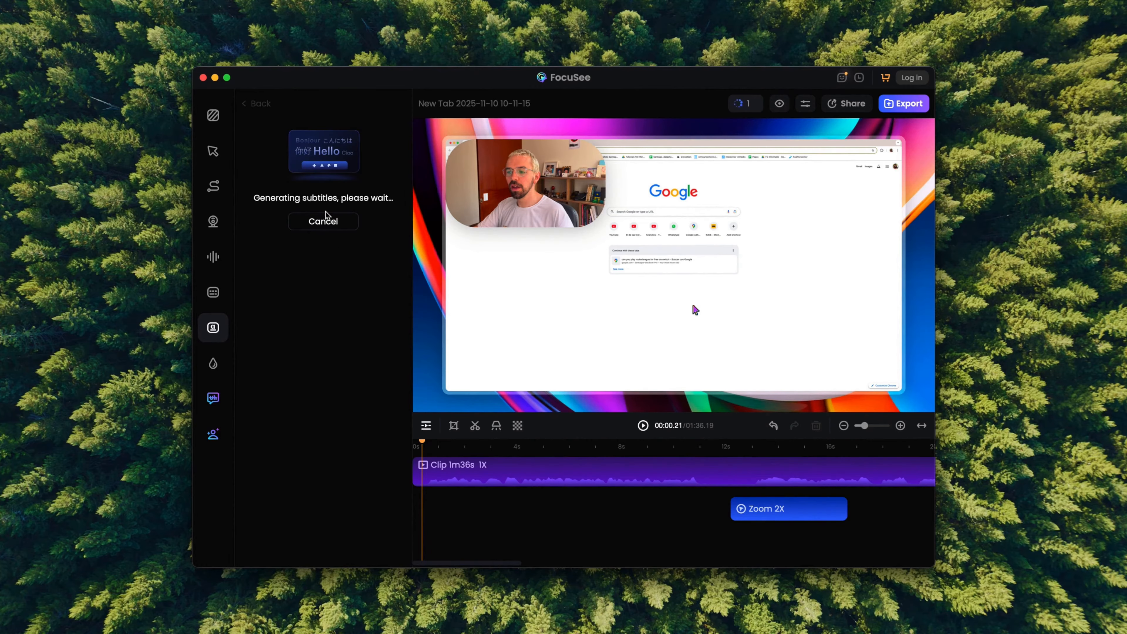
Look over the watermark, Smart Cut and AI avatar generation options
left_click(214, 360)
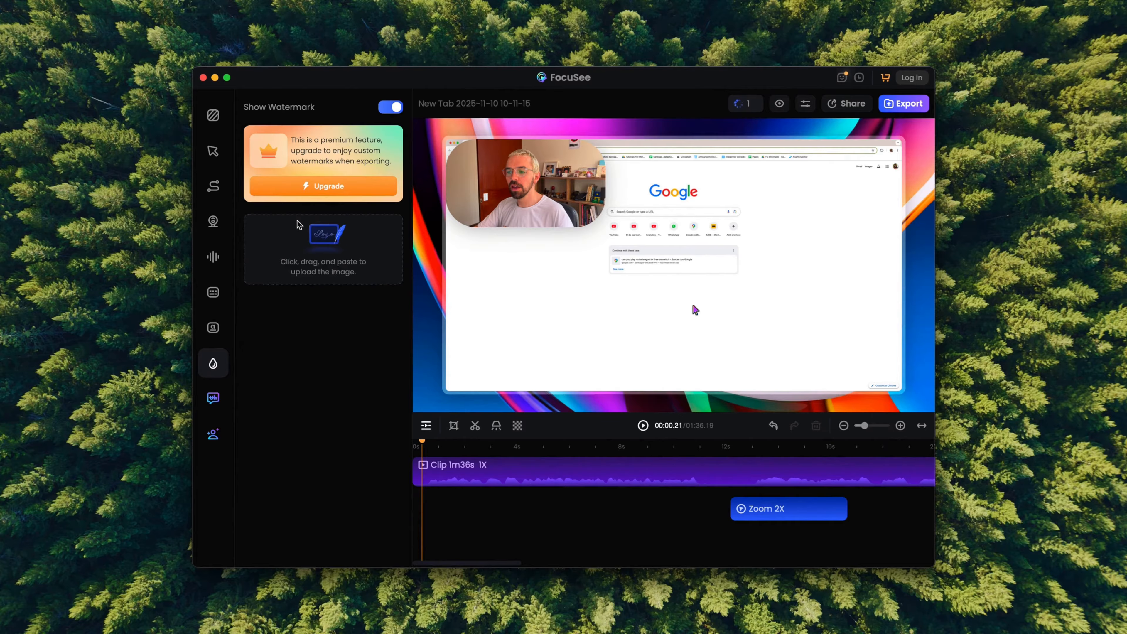
left_click(201, 396)
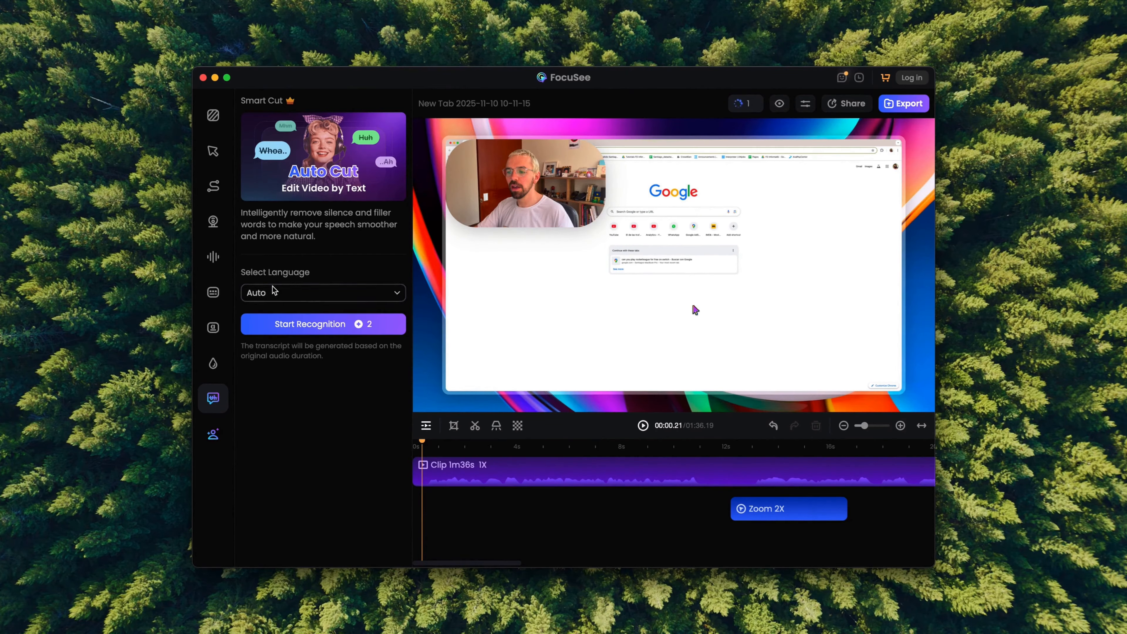
left_click(207, 433)
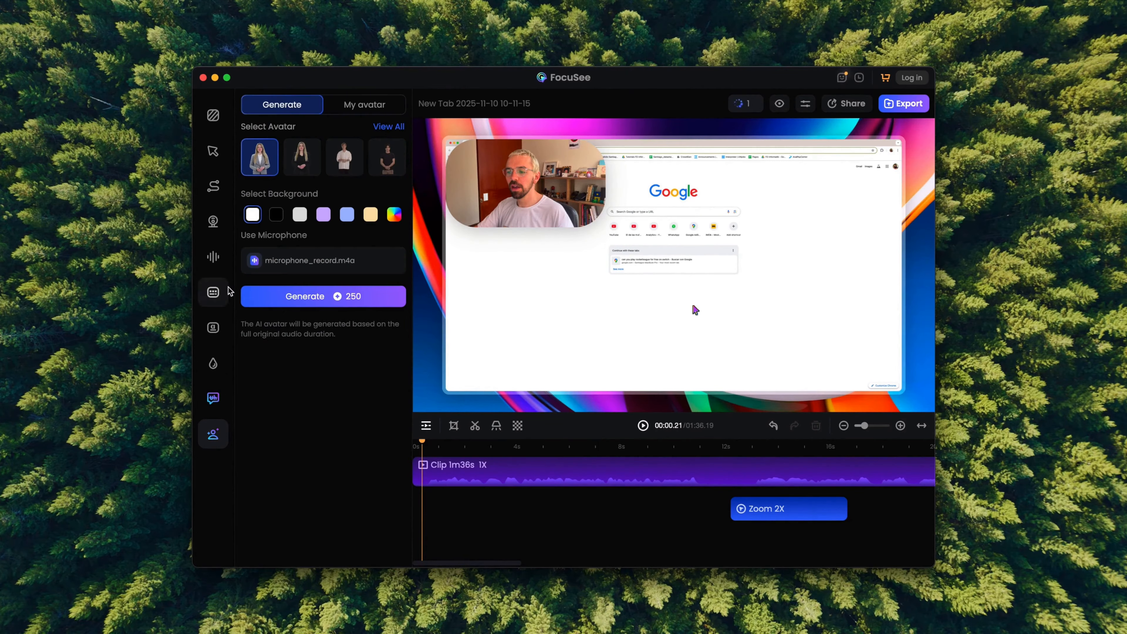
Review the generated captions in the transcript and preview them on the video at several points in the timeline
left_click(213, 327)
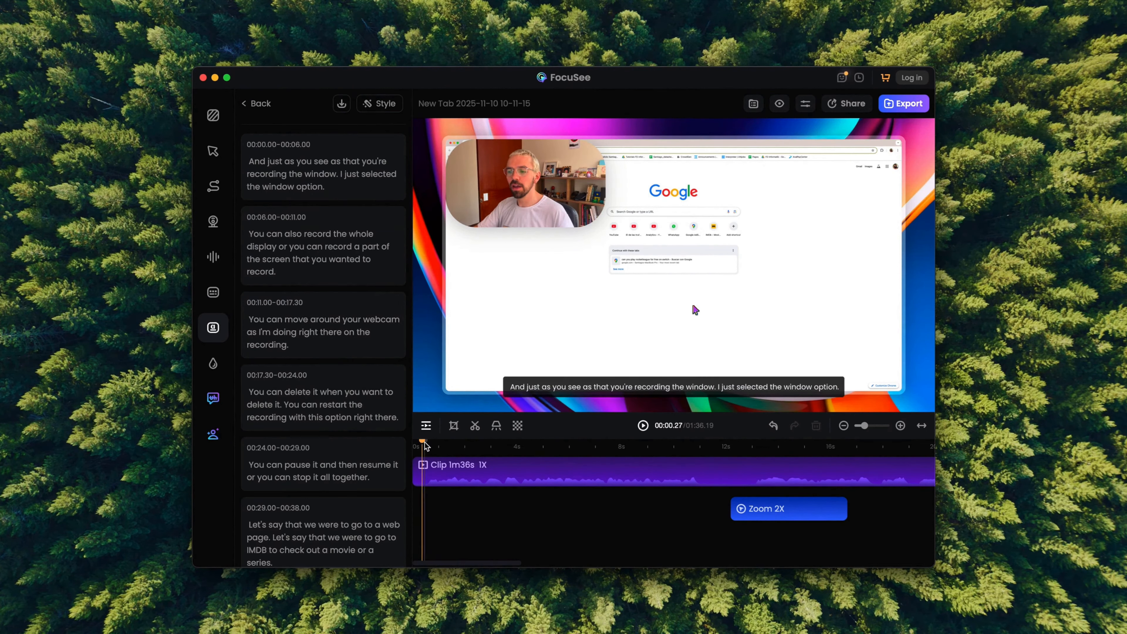
left_click(604, 448)
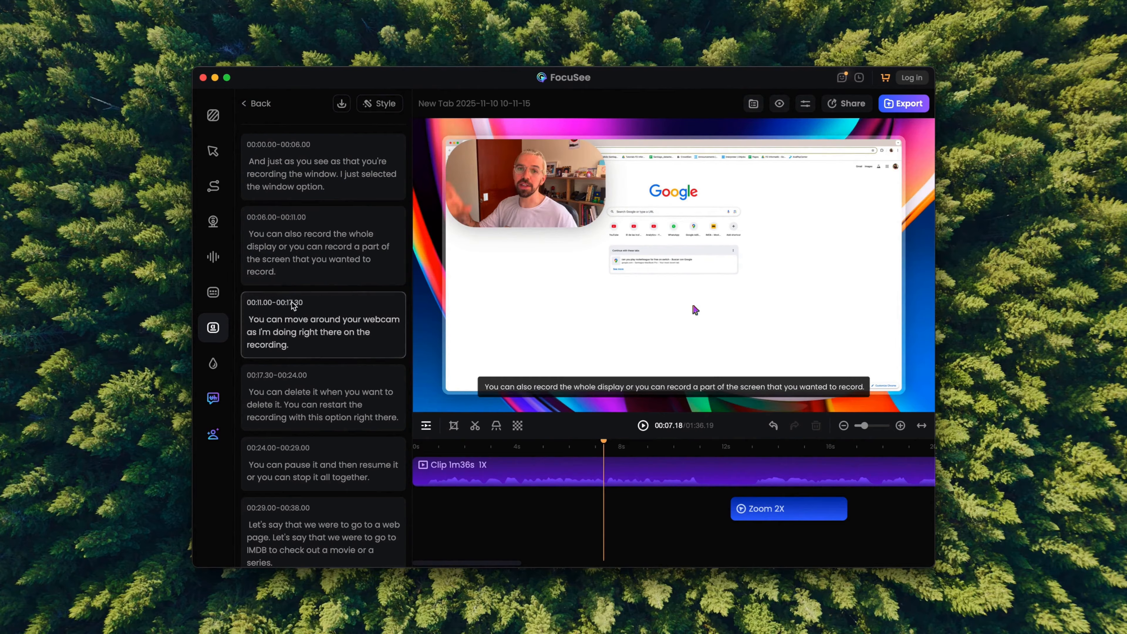
scroll(292, 302, "down", 10)
scroll(306, 311, "up", 15)
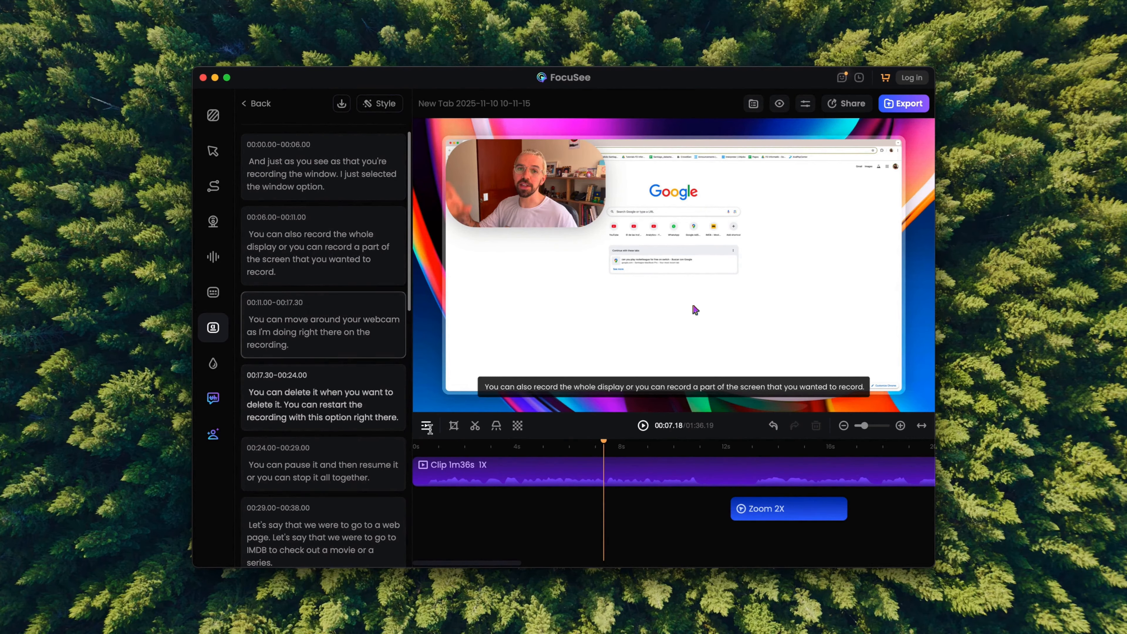
left_click_drag(603, 441, 848, 466)
scroll(815, 453, "right", 3)
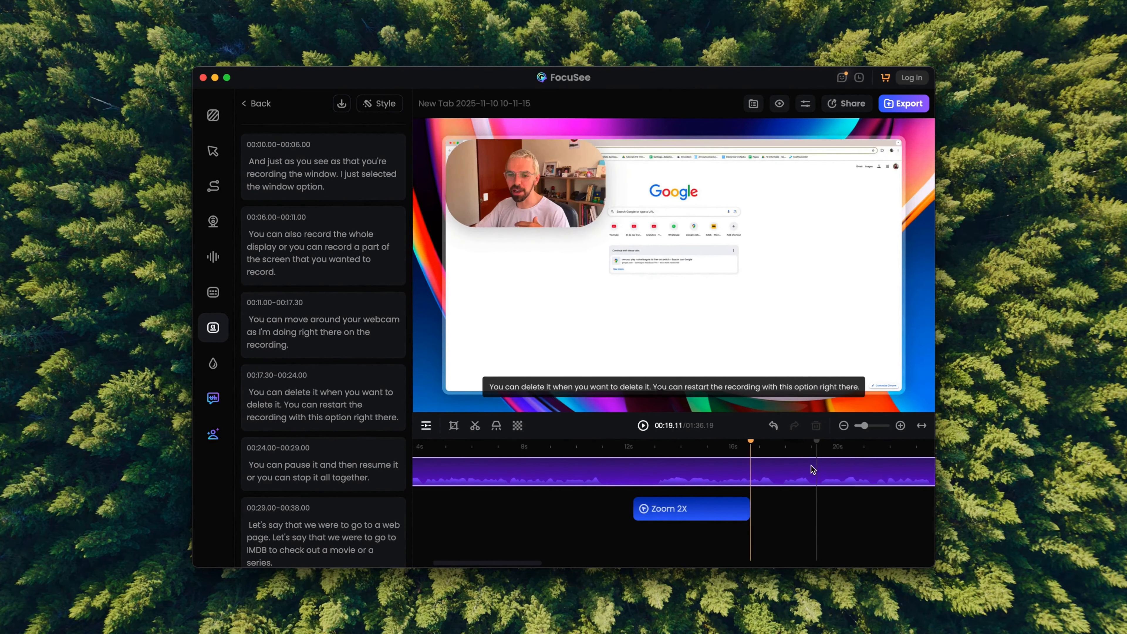
left_click_drag(743, 445, 858, 453)
Try to export the video and dismiss the log-in dialog
mouse_move(835, 103)
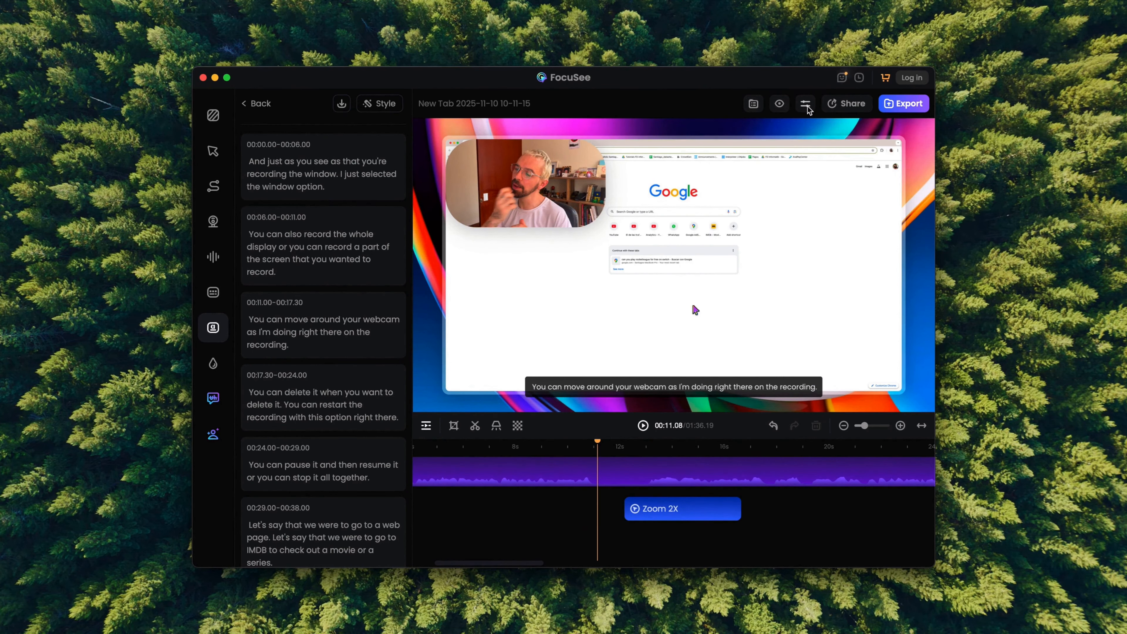
left_click(905, 105)
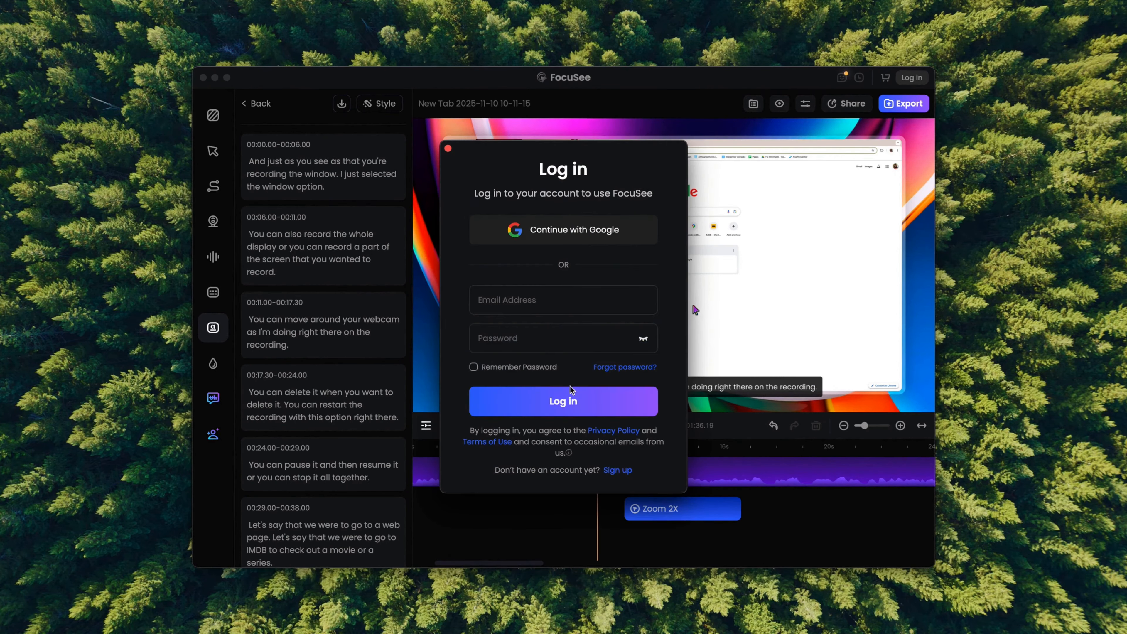
left_click(448, 149)
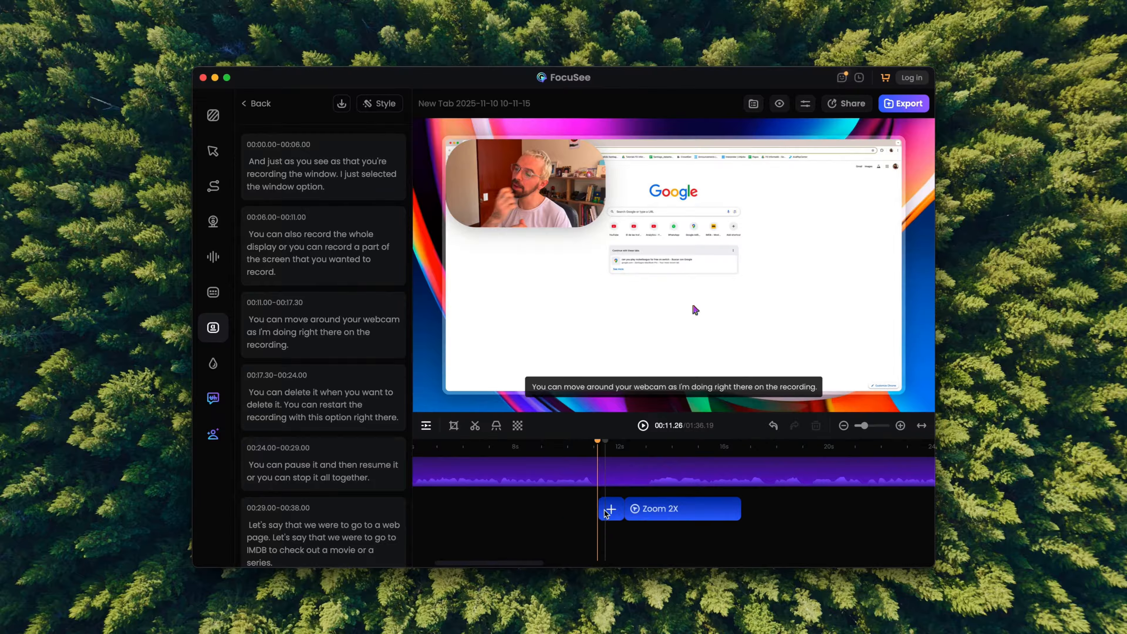
scroll(579, 488, "left", 3)
scroll(577, 485, "left", 2)
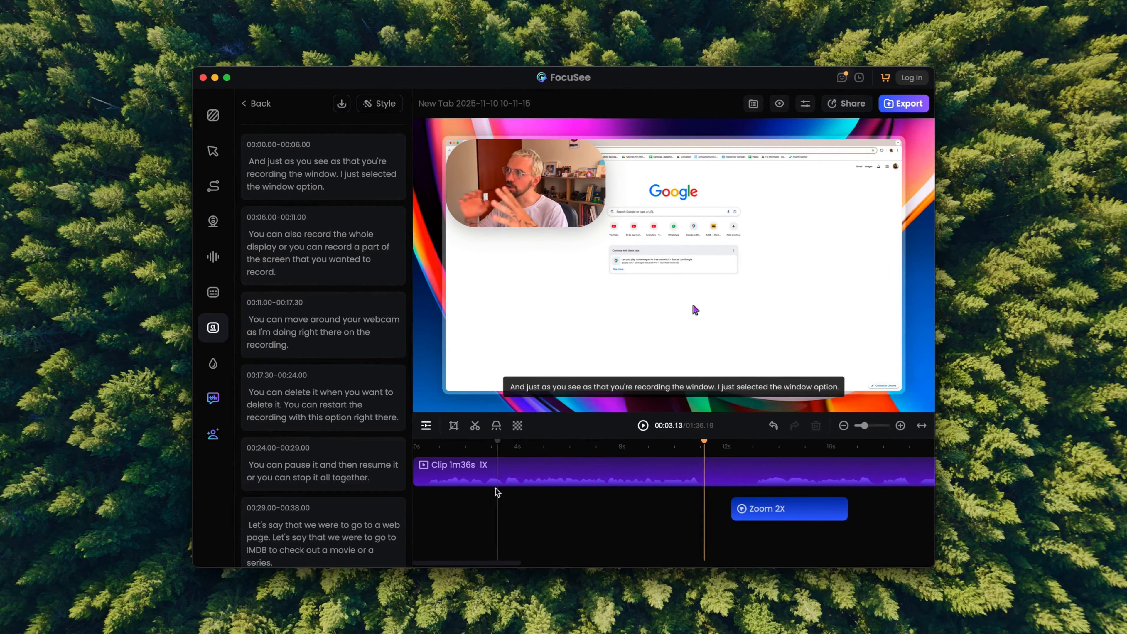